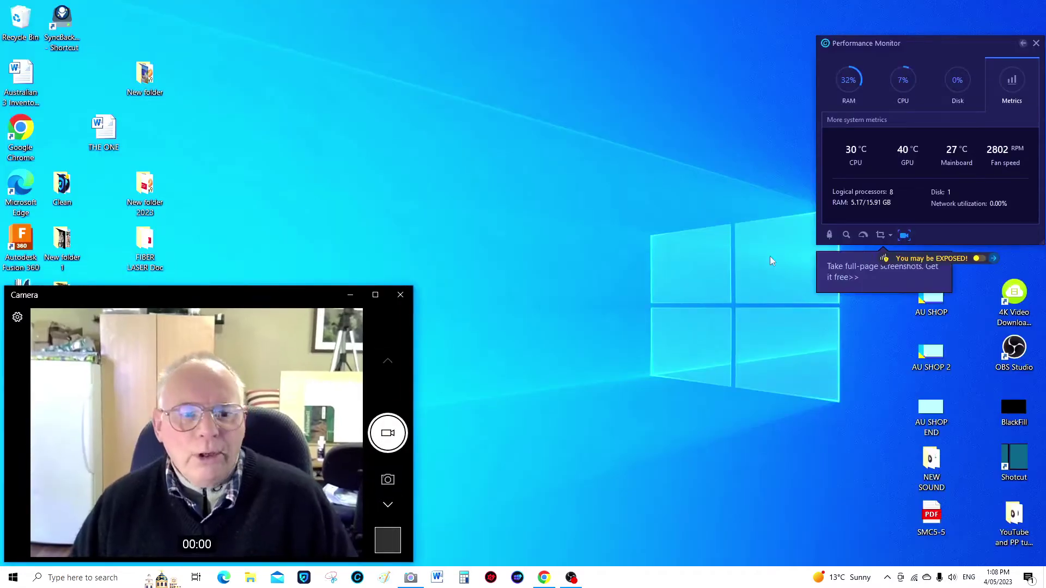
# Step: Open Chrome and search Google for 'mach3 download 64 bit'
pyautogui.doubleClick(25, 129)
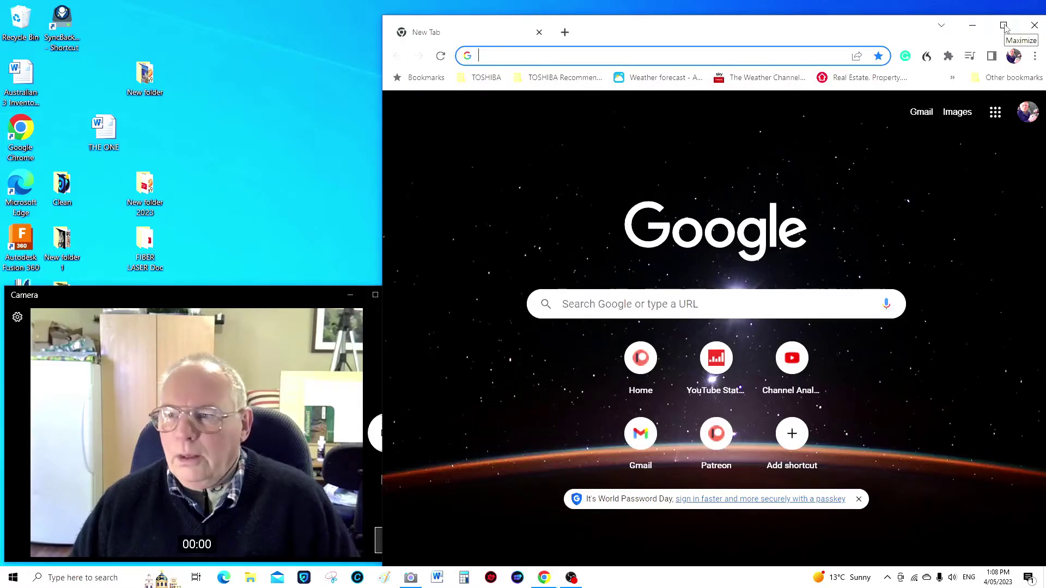
pyautogui.click(568, 305)
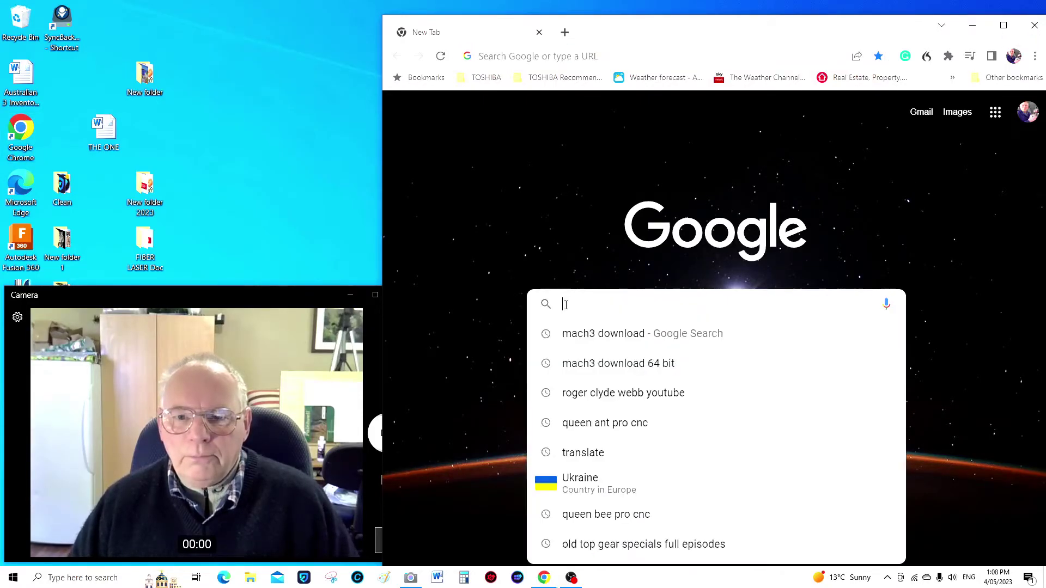
pyautogui.click(647, 364)
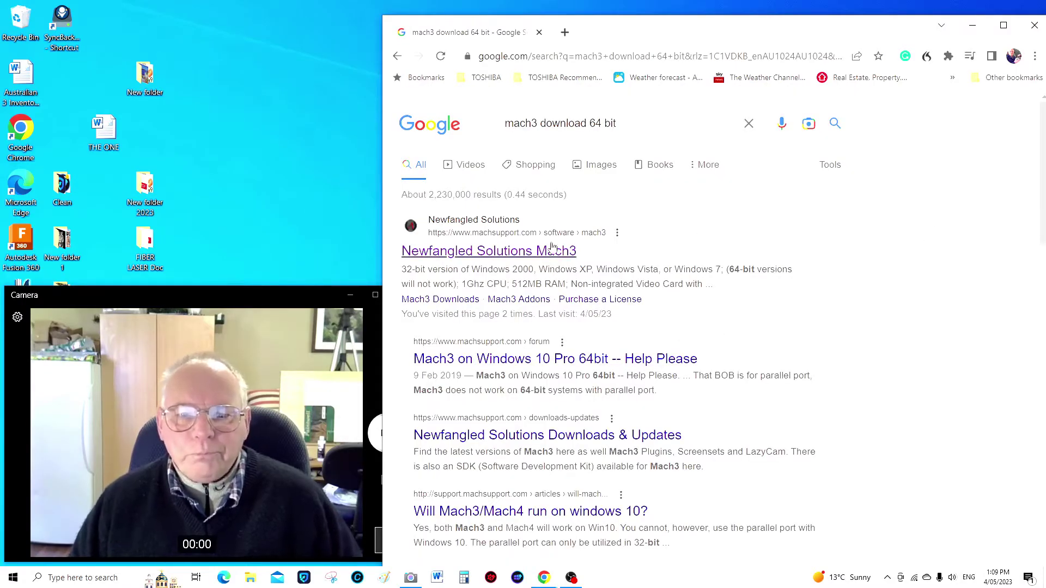
# Step: Open the Newfangled Solutions Mach3 result and scroll to the Download Mach3 option
pyautogui.click(504, 252)
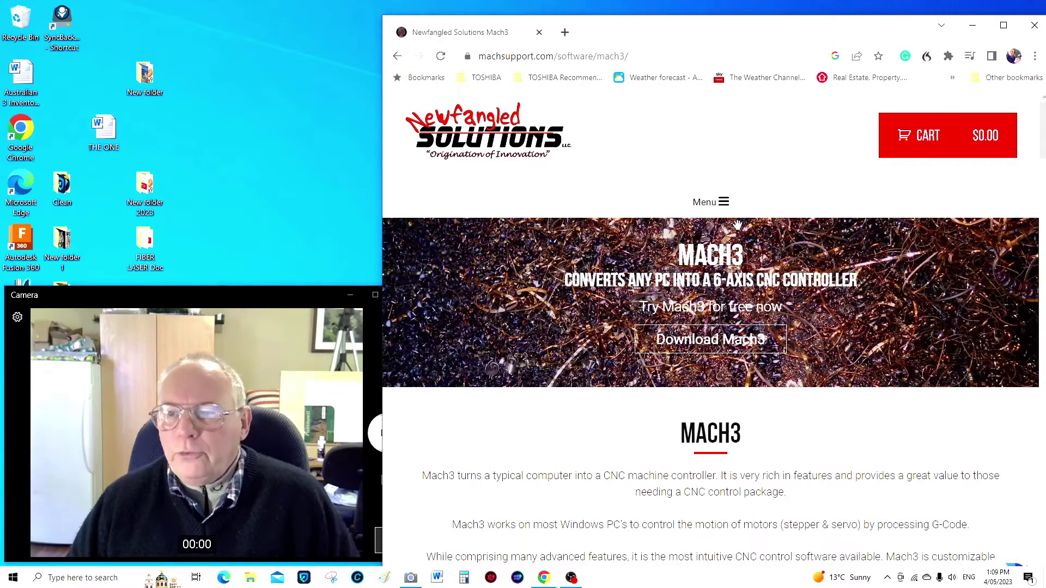
pyautogui.scroll(-6, 737, 225)
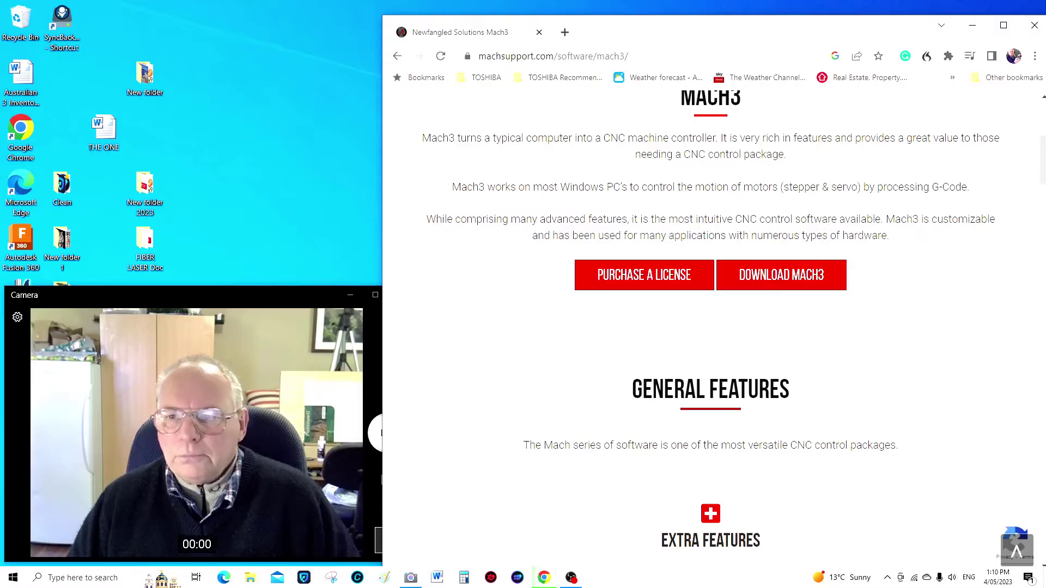
# Step: Maximize Chrome over the Mach3 page and download Mach3Version3.043.exe
pyautogui.click(1004, 26)
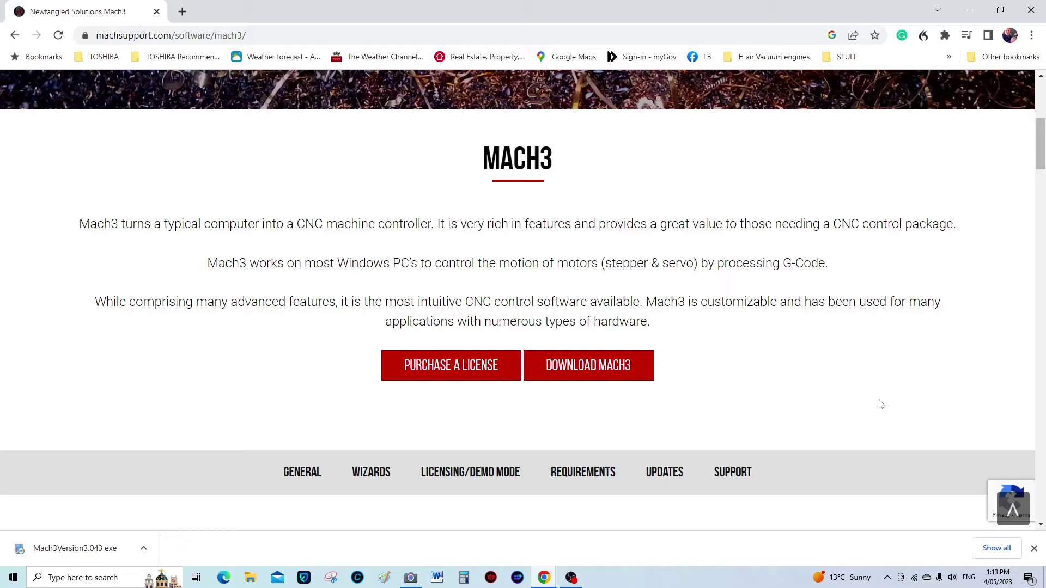
# Step: Dismiss the download bar, close Chrome, and drag the Camera window to the right
pyautogui.click(1035, 549)
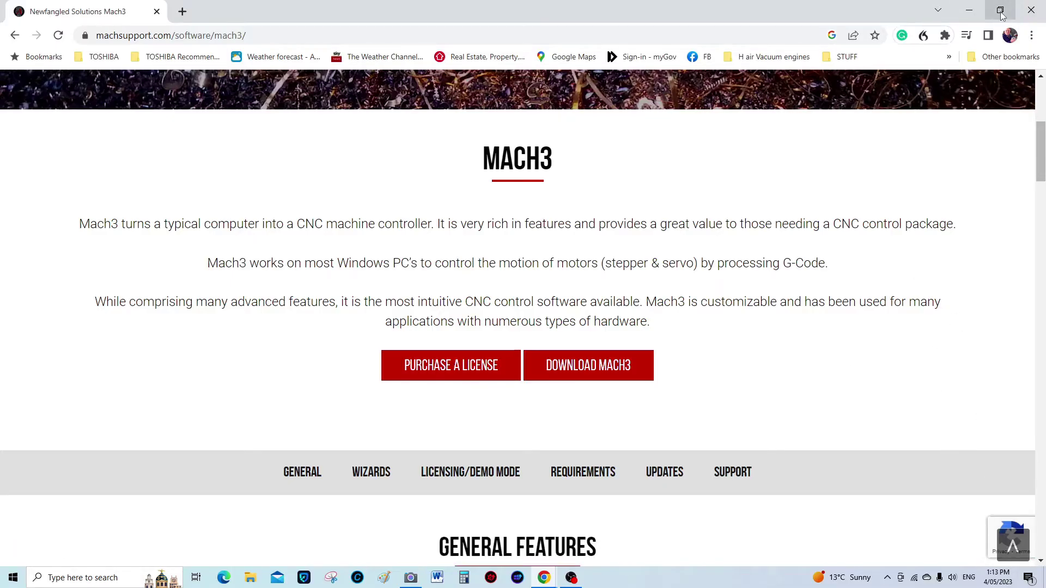
pyautogui.click(1000, 11)
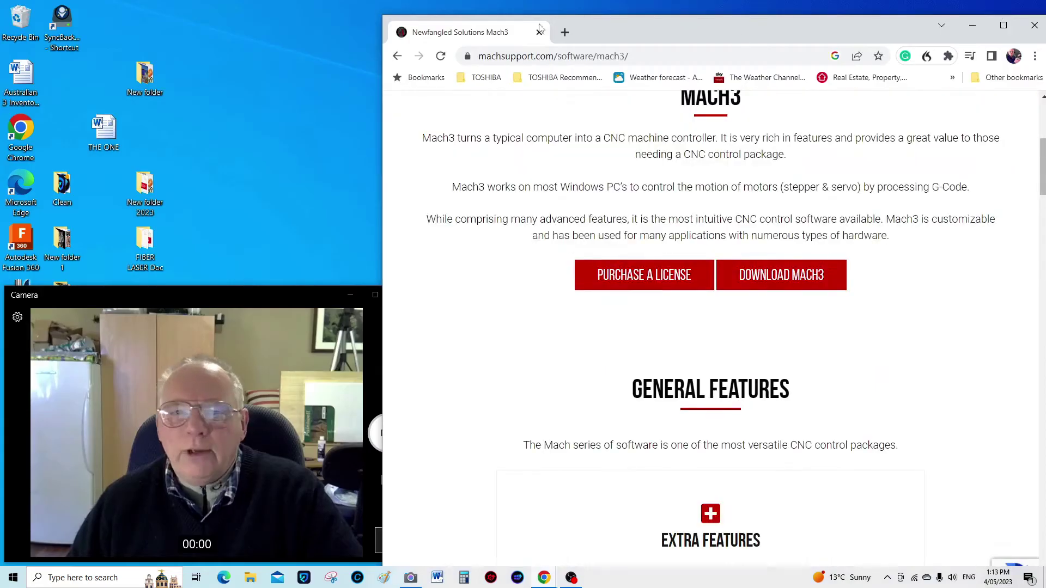
pyautogui.click(1034, 27)
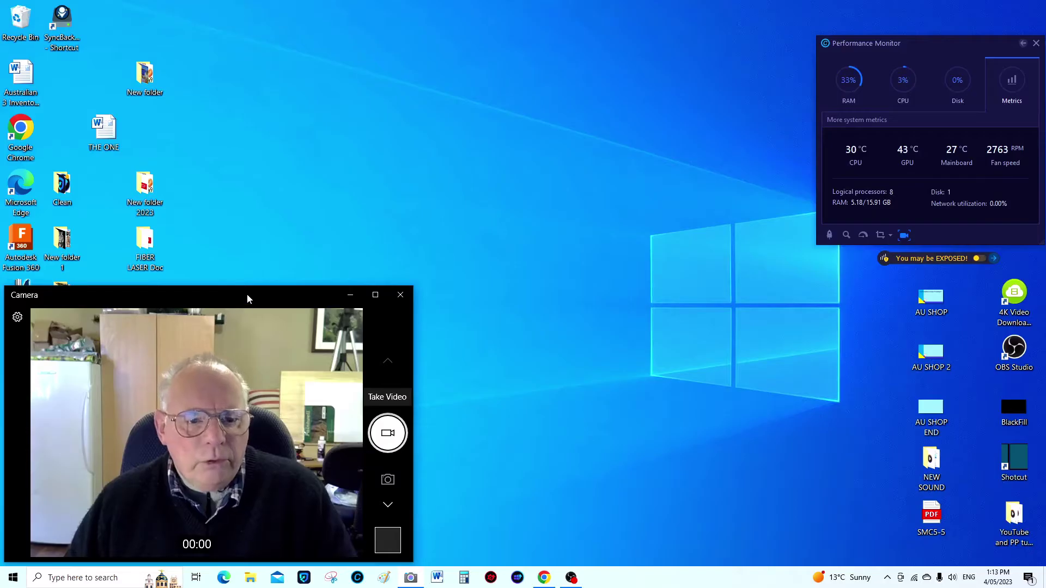
pyautogui.moveTo(247, 293); pyautogui.dragTo(884, 297)
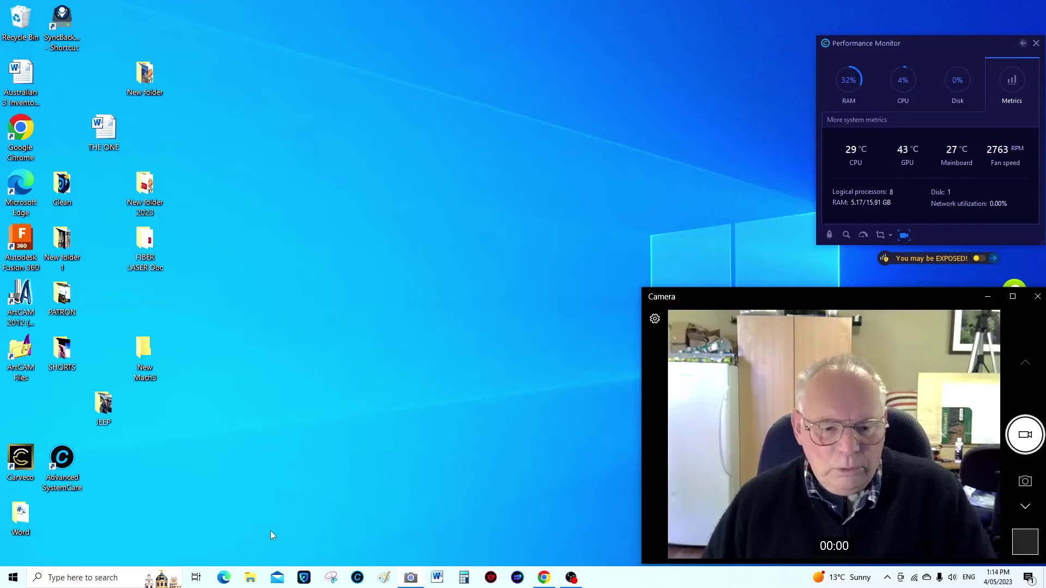
# Step: Move Mach3Version3.043 from Downloads into the desktop New Mach3 folder, then close Explorer
pyautogui.click(250, 579)
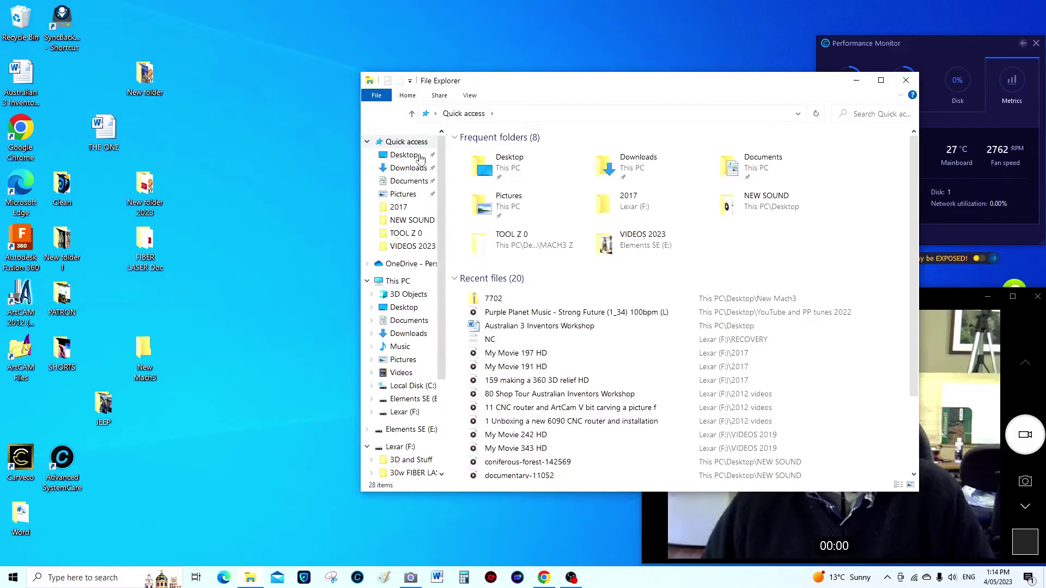
pyautogui.click(408, 169)
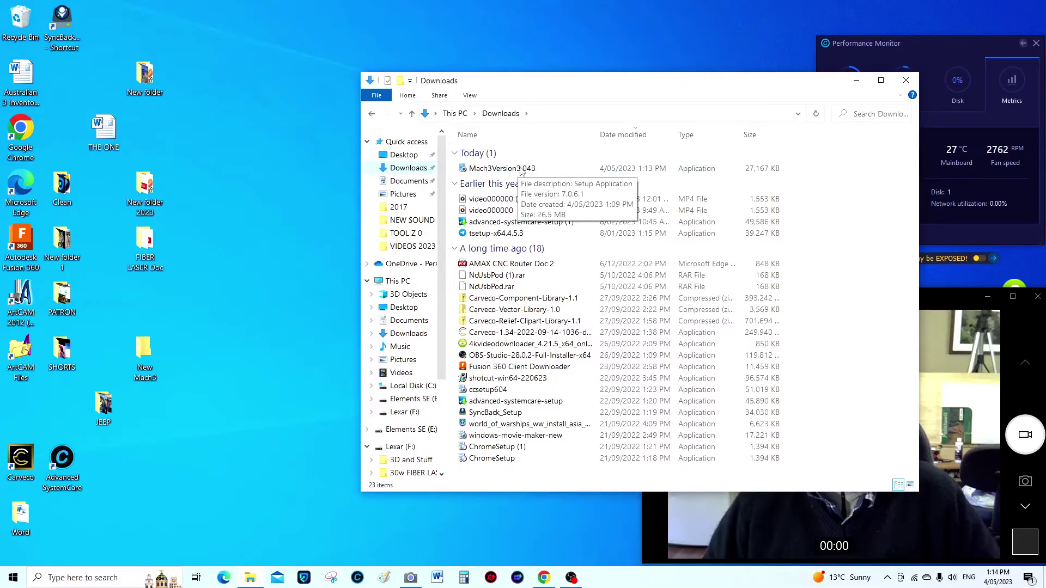
pyautogui.moveTo(523, 172); pyautogui.dragTo(142, 361)
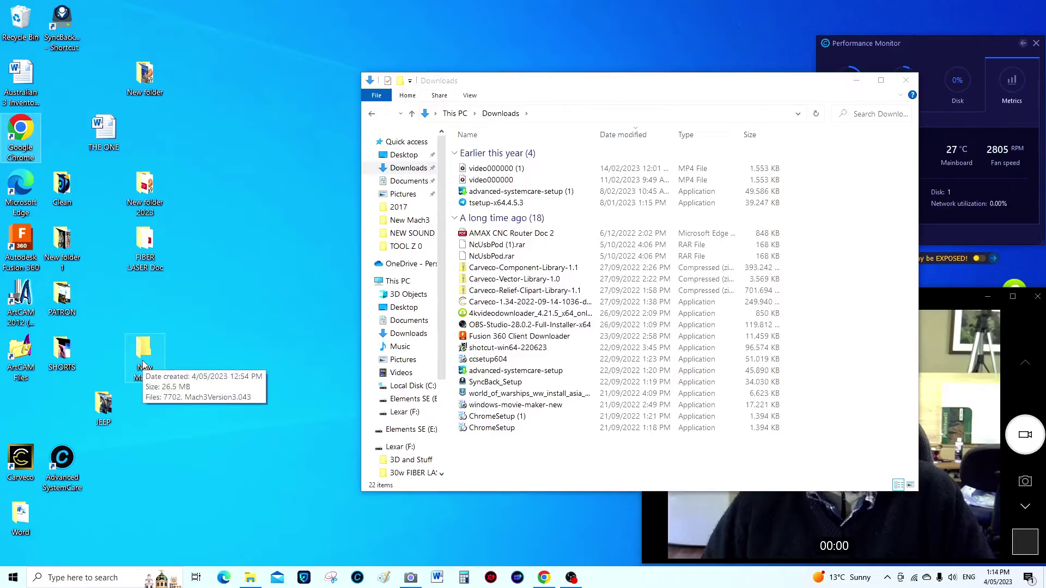
pyautogui.click(906, 82)
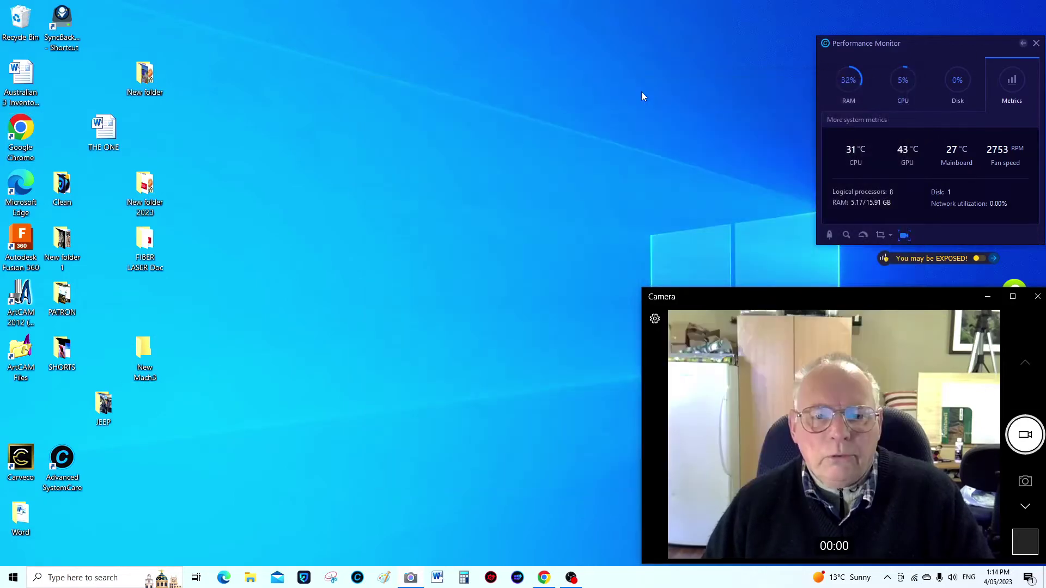
# Step: Open the New Mach3 folder and start the Mach3Version3.043 setup wizard
pyautogui.doubleClick(145, 351)
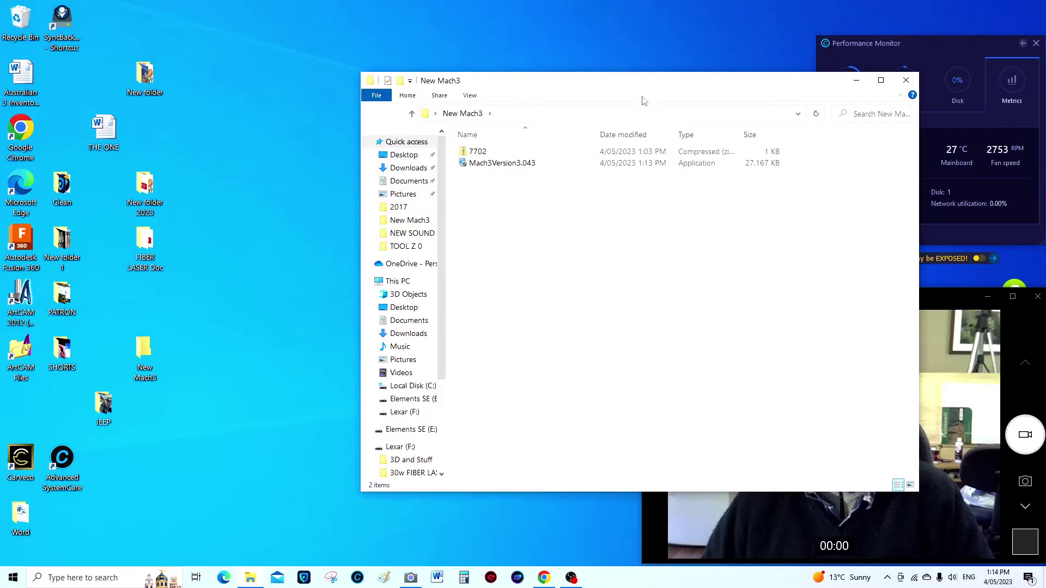
pyautogui.click(1018, 330)
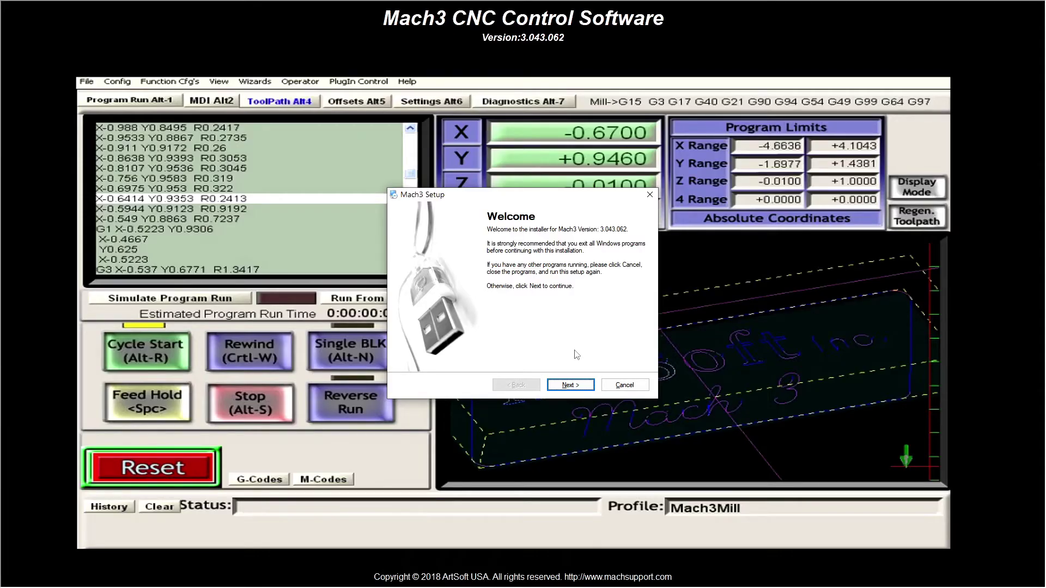
# Step: Accept the license, keep C:\Mach3 as install folder, skip profile creation, and install
pyautogui.click(571, 386)
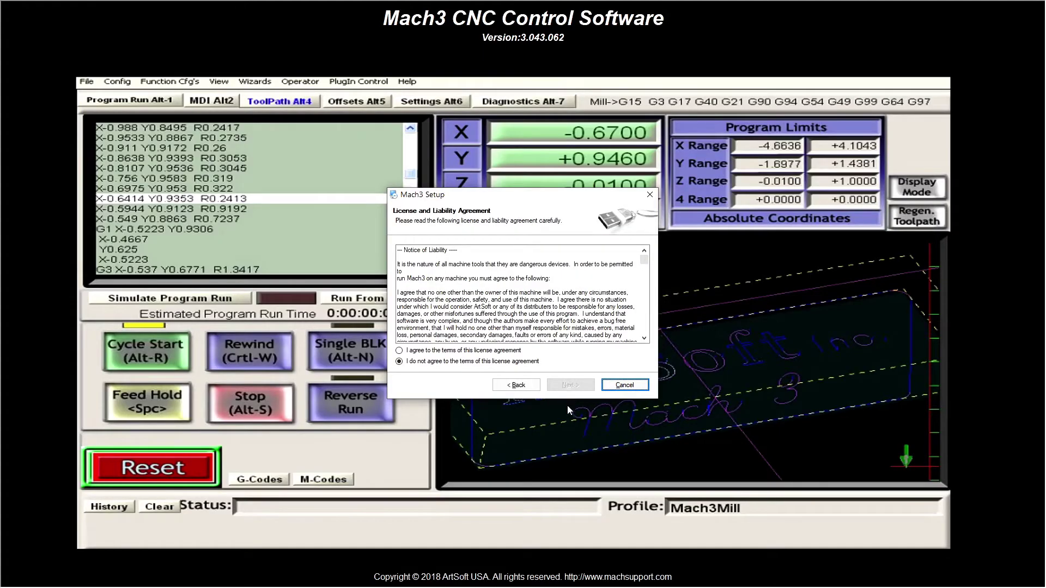
pyautogui.click(400, 350)
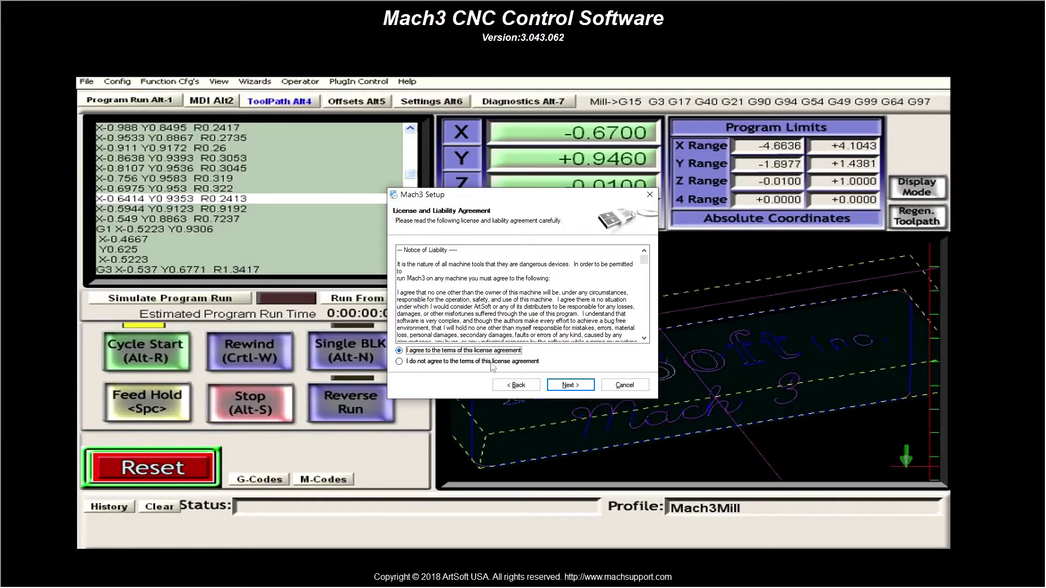
pyautogui.click(578, 388)
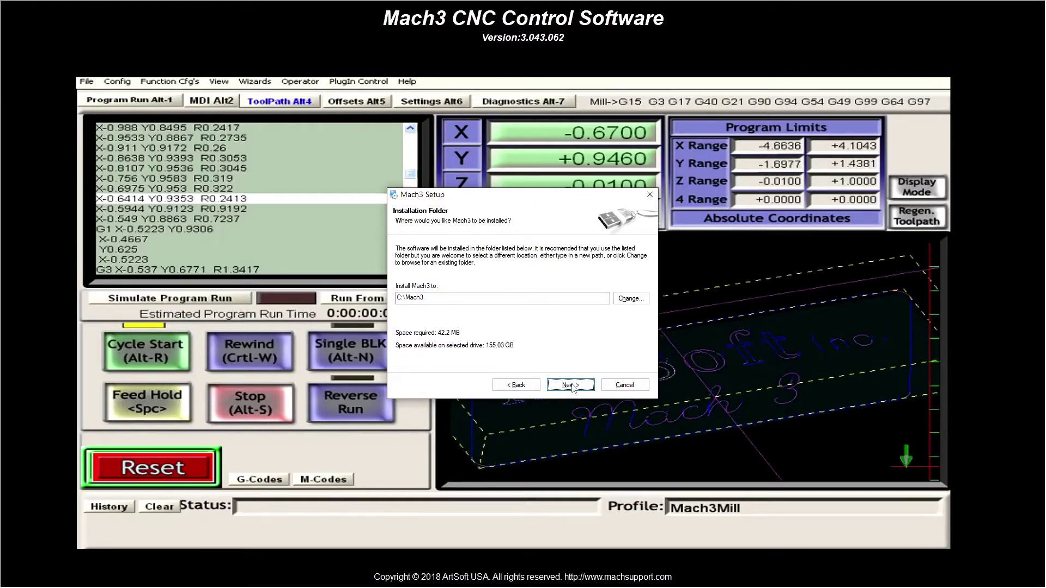
pyautogui.click(573, 388)
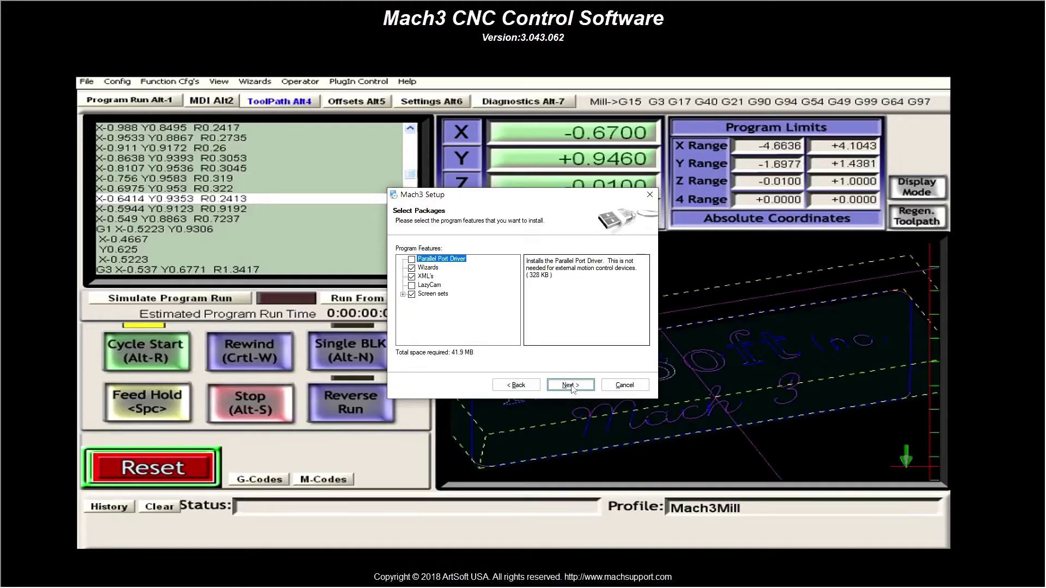
pyautogui.click(572, 389)
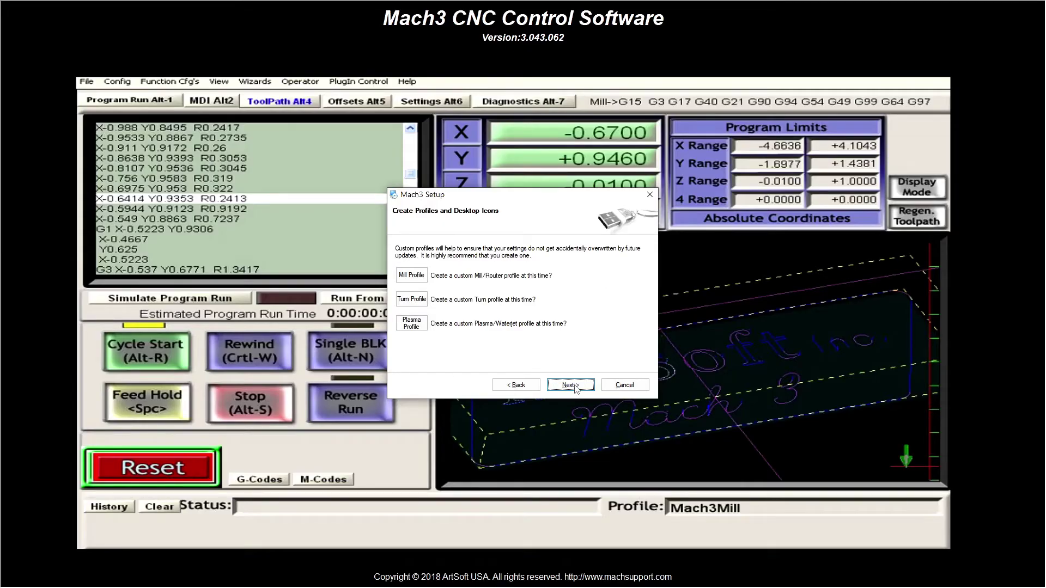
pyautogui.click(575, 389)
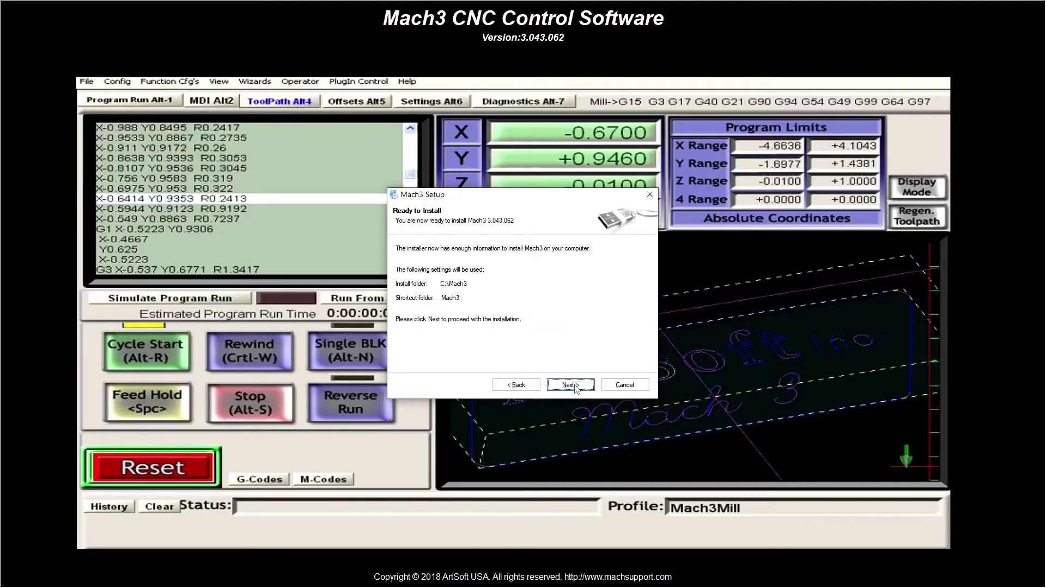
pyautogui.click(575, 387)
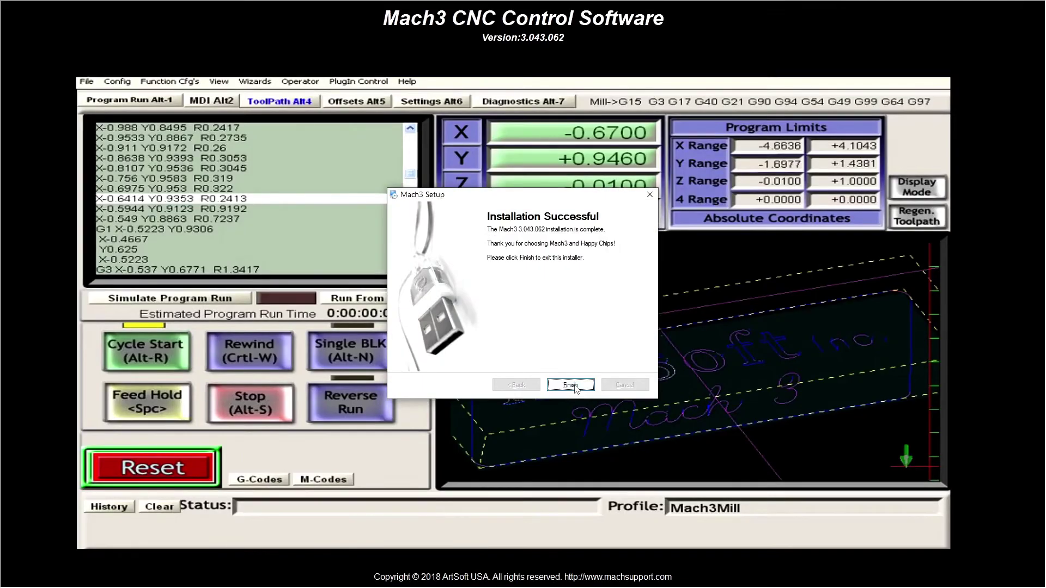
# Step: Exit Mach3 Setup with Finish once Installation Successful appears
pyautogui.click(576, 388)
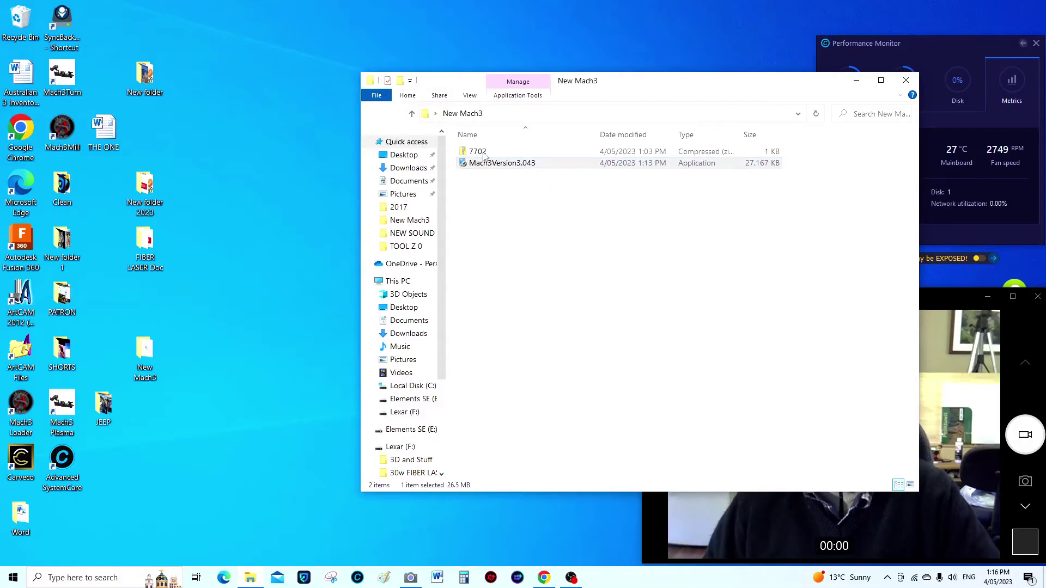
# Step: Minimize the New Mach3 Explorer window to reveal the Mach3 desktop shortcuts
pyautogui.click(856, 82)
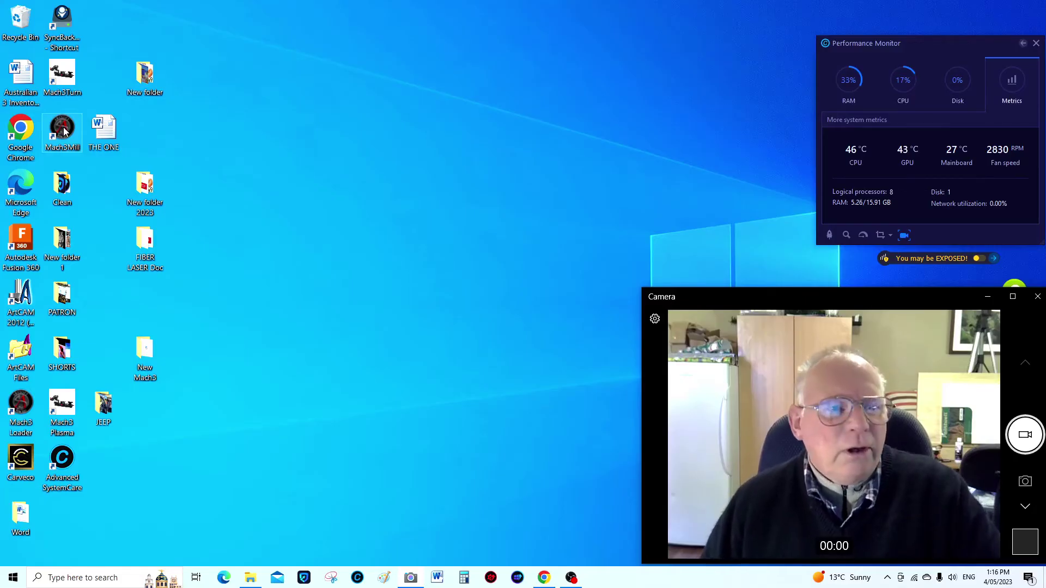
# Step: Launch Mach3Mill, clear the emergency reset, and move its window to the top-left corner
pyautogui.doubleClick(62, 129)
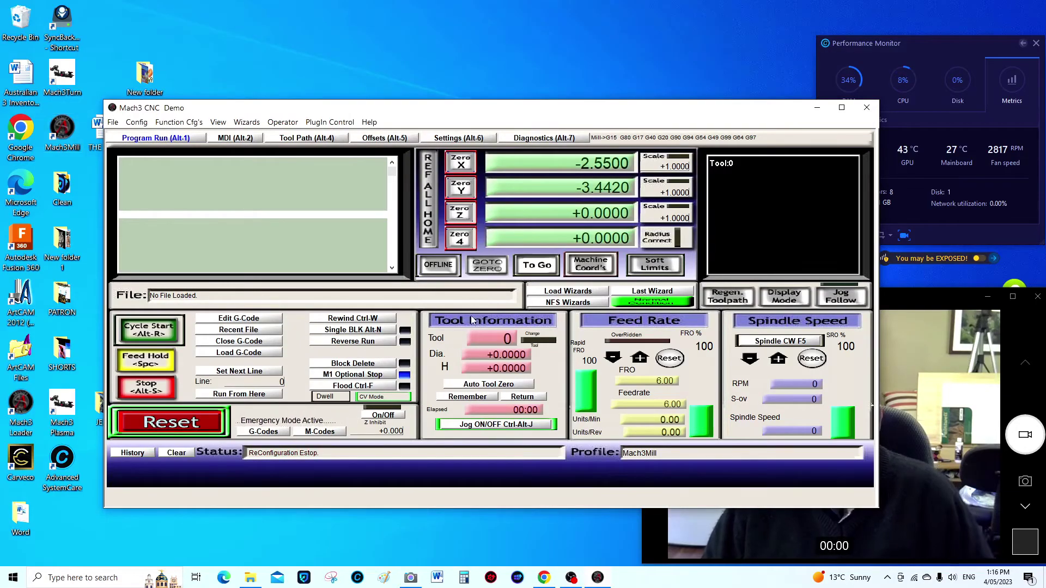
pyautogui.click(178, 422)
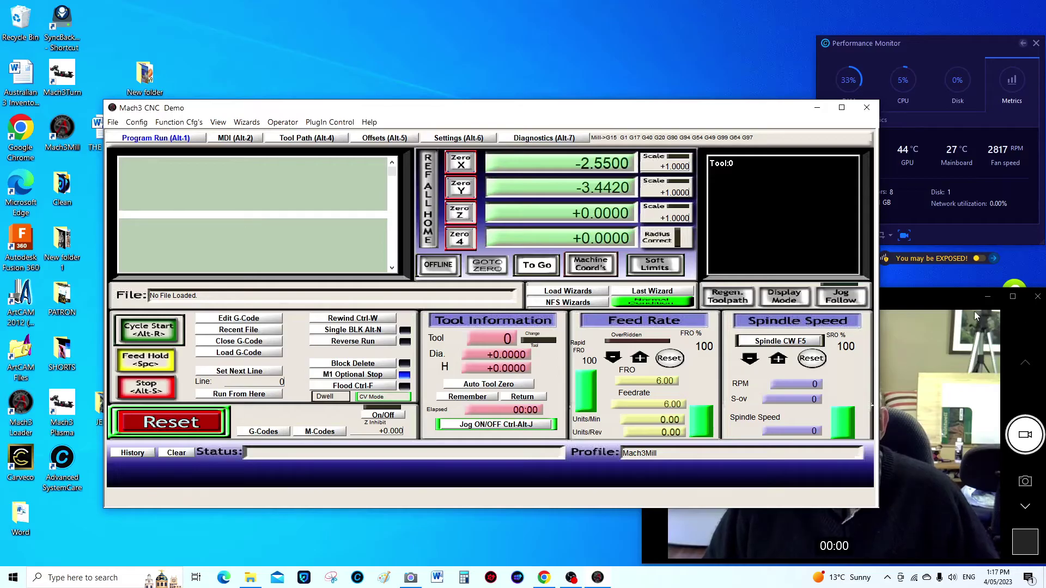
pyautogui.moveTo(542, 113); pyautogui.dragTo(440, 16)
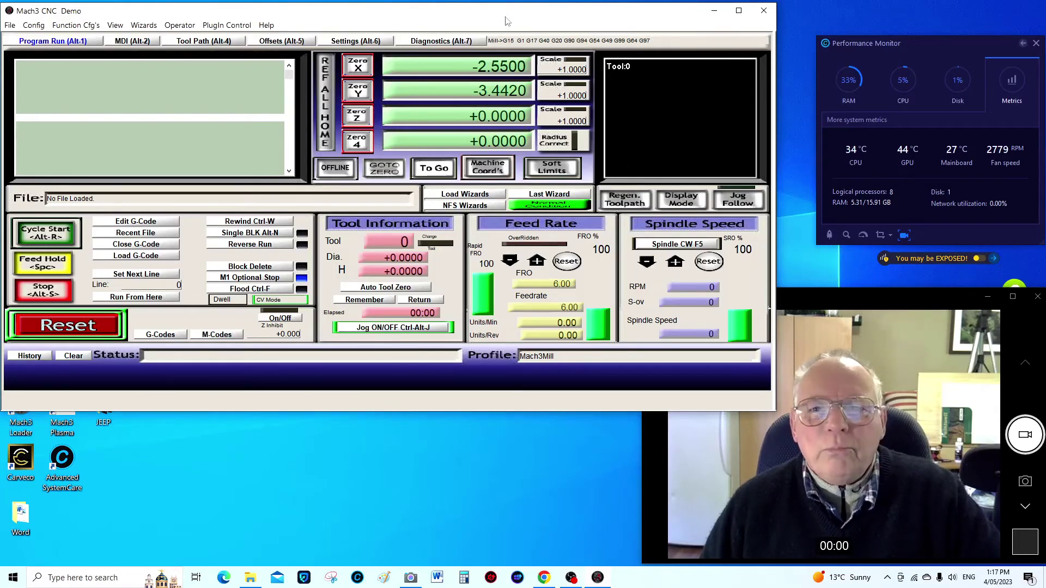
pyautogui.moveTo(506, 22)
pyautogui.mouseDown()
pyautogui.moveTo(526, 18)
pyautogui.moveTo(511, 19)
pyautogui.mouseUp()
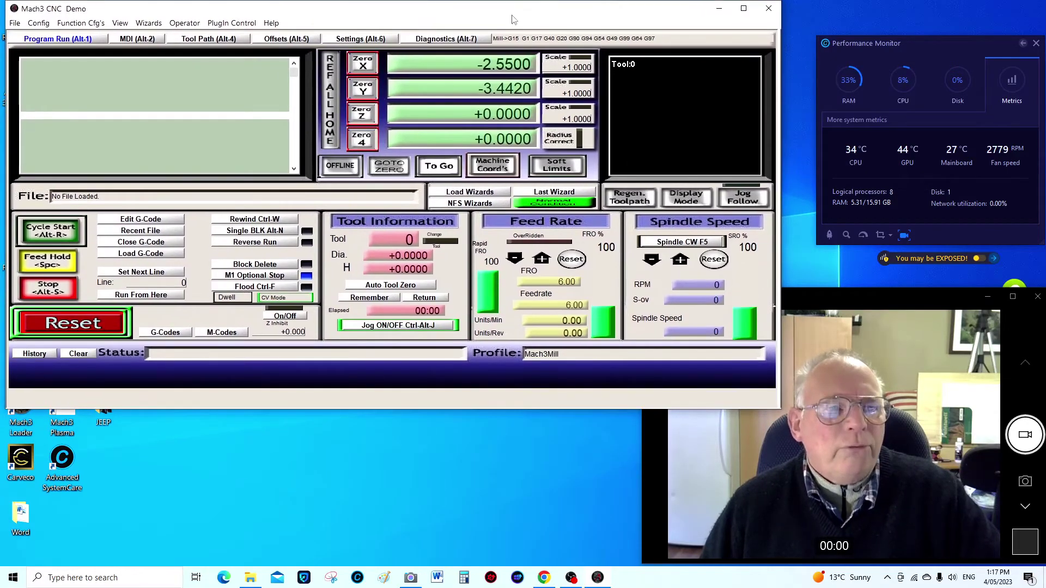
# Step: Keep the existing default units under Select Native Units, acknowledging the units warning
pyautogui.click(38, 24)
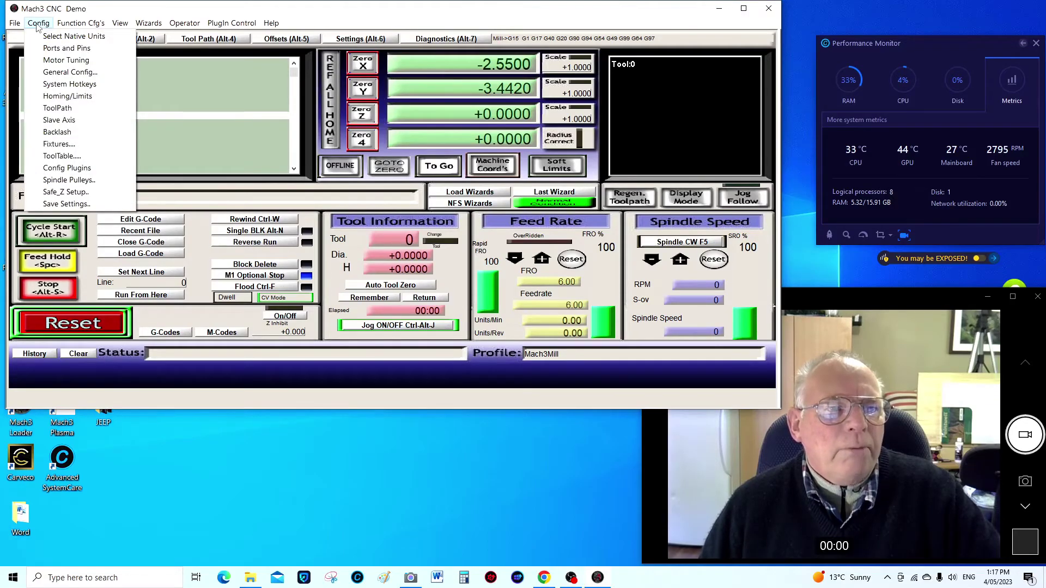
pyautogui.click(63, 37)
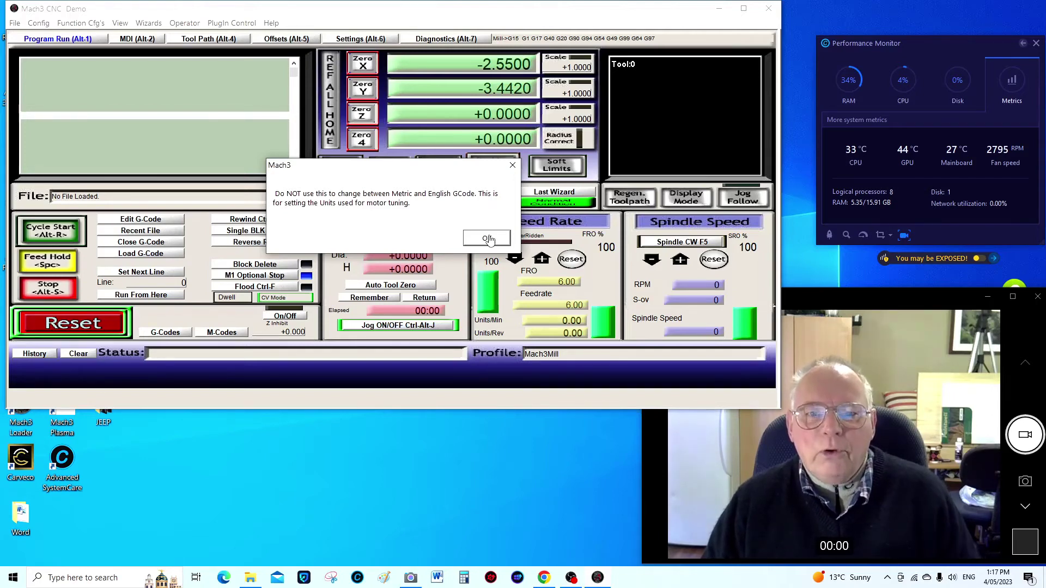
pyautogui.click(488, 238)
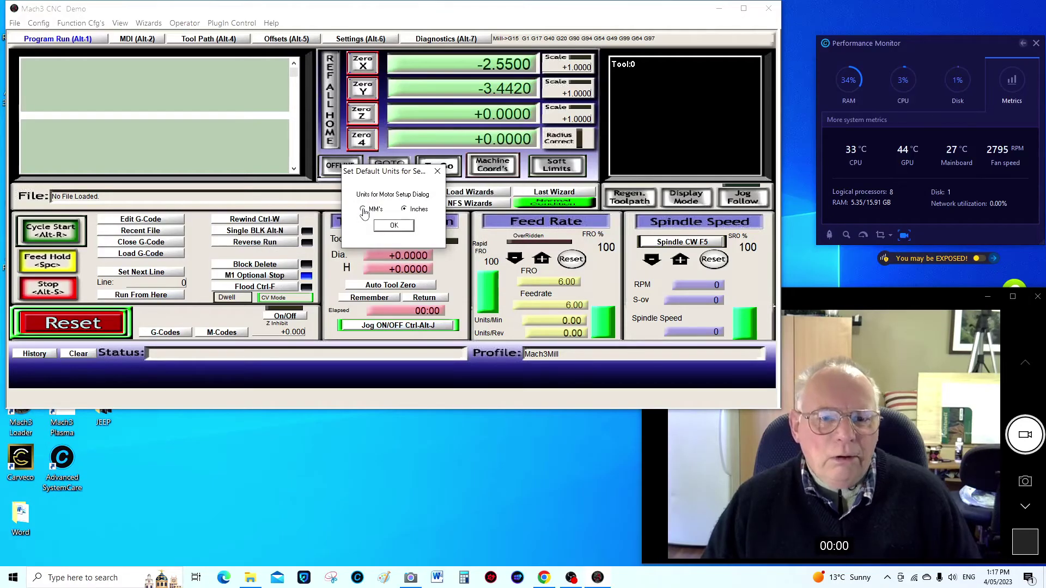
pyautogui.click(394, 226)
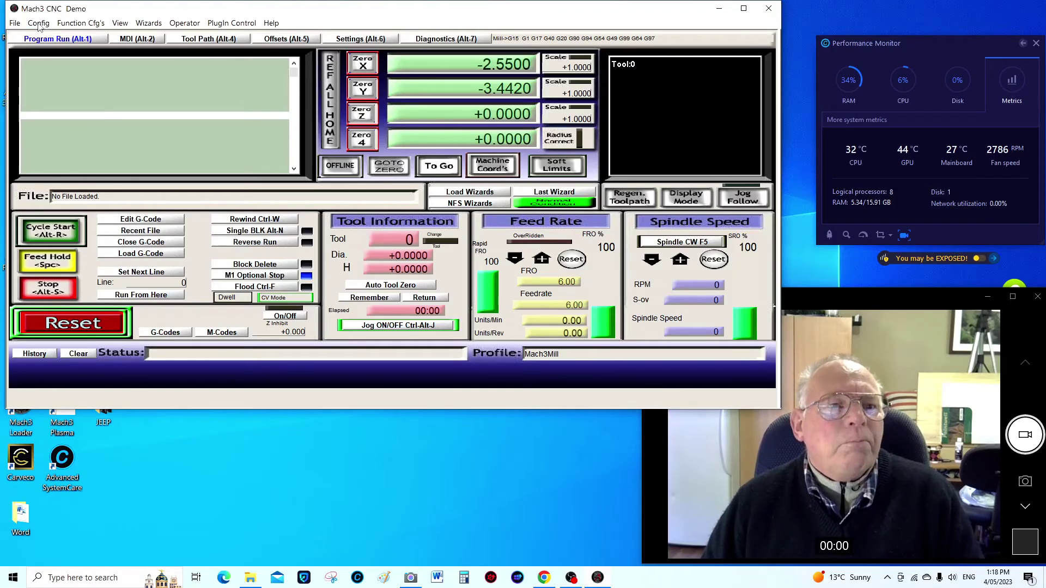
# Step: Turn on Hi-Res Screens under Screen Control in General Config and apply it
pyautogui.click(38, 25)
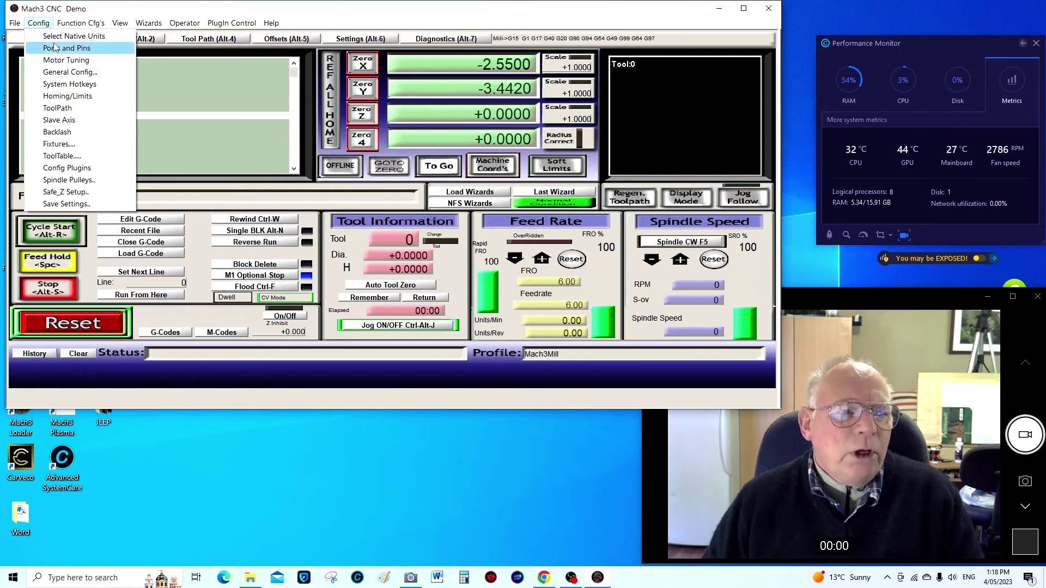
pyautogui.click(66, 73)
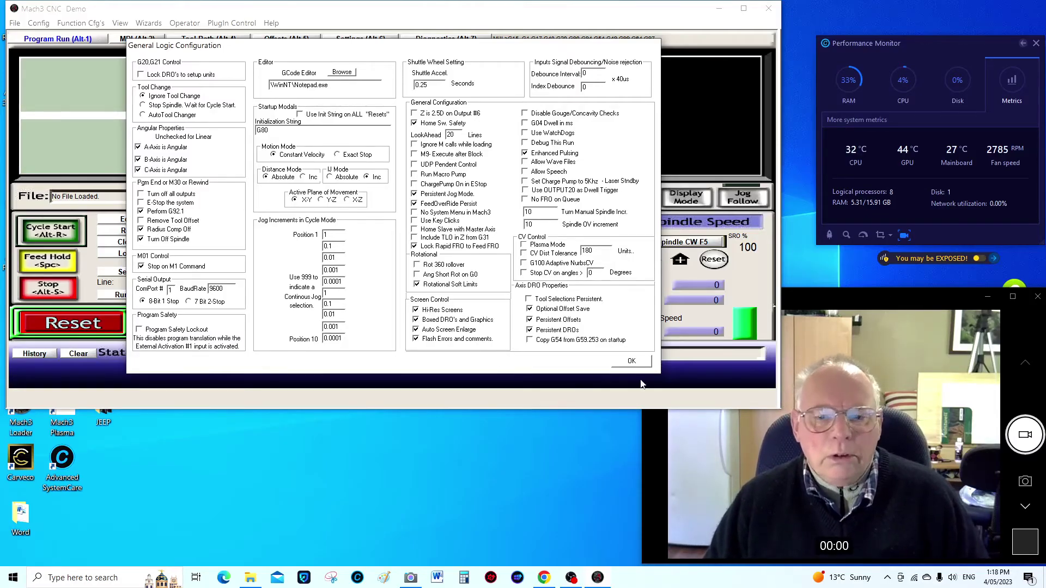
pyautogui.click(639, 363)
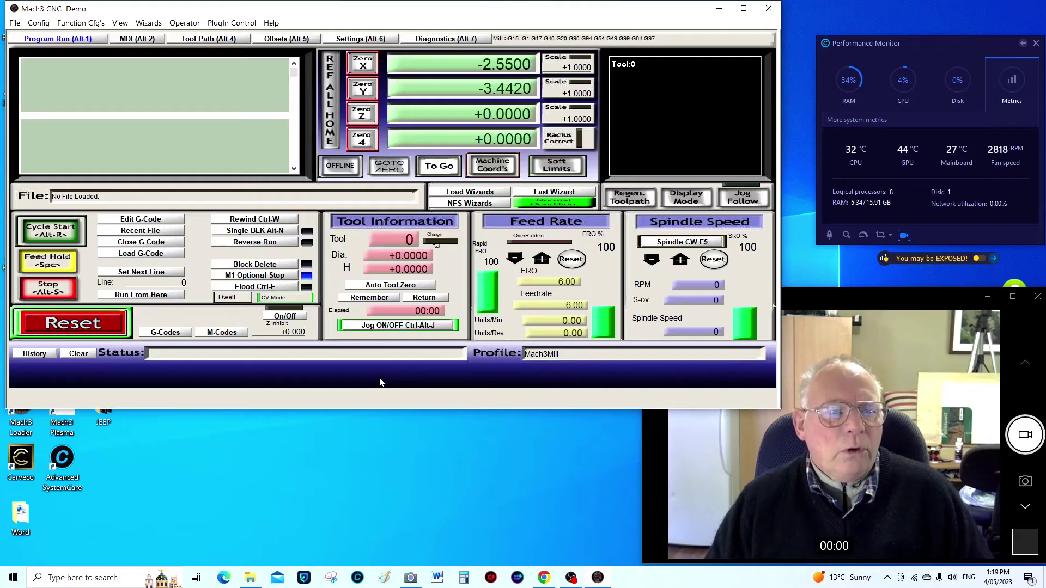
# Step: Save the current Mach3 configuration with Save Settings
pyautogui.click(36, 24)
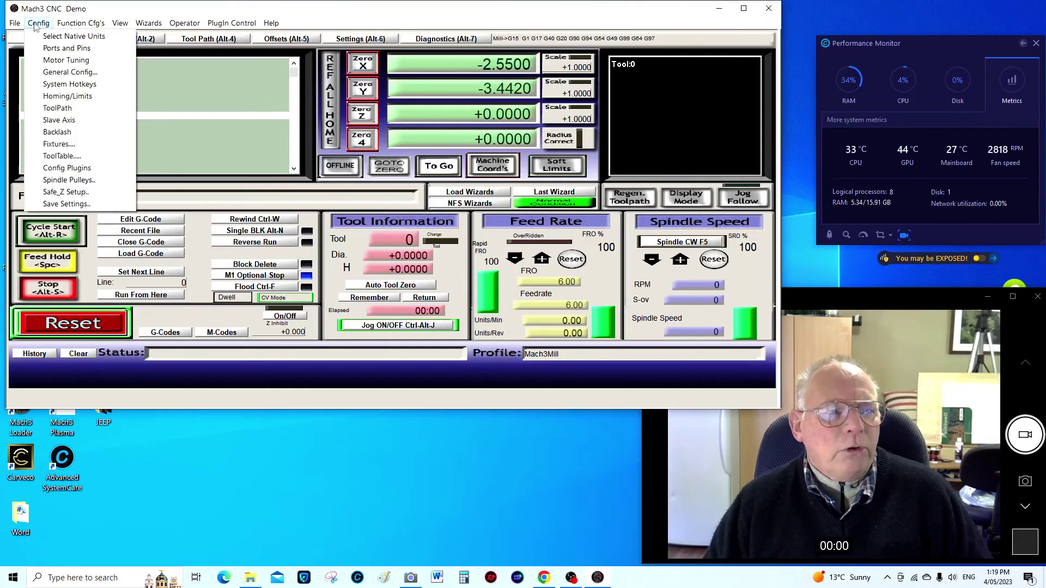
pyautogui.click(66, 204)
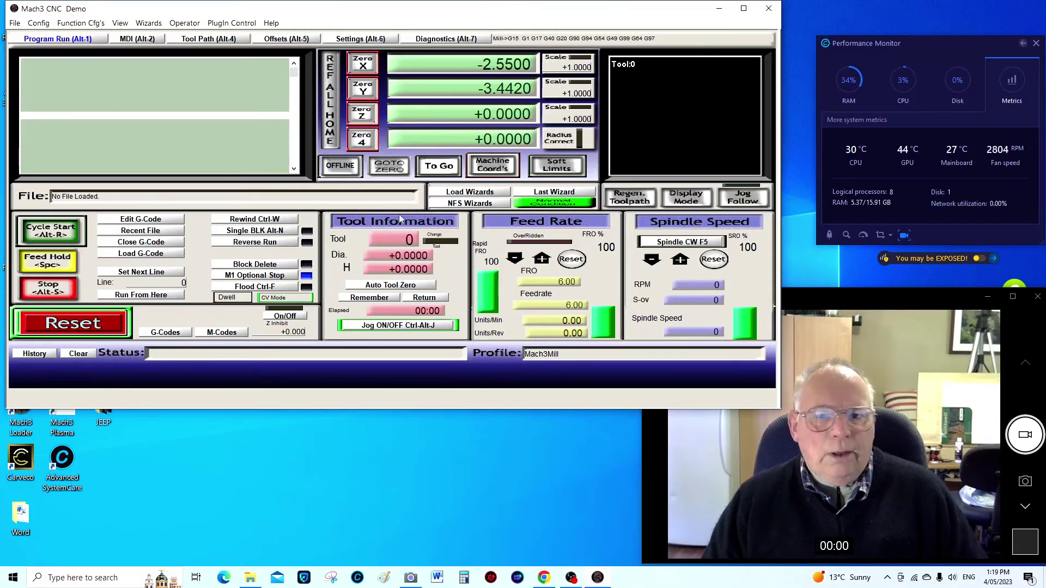
# Step: Close Mach3, confirm ending the session, and relaunch the Mach3Mill profile
pyautogui.click(768, 9)
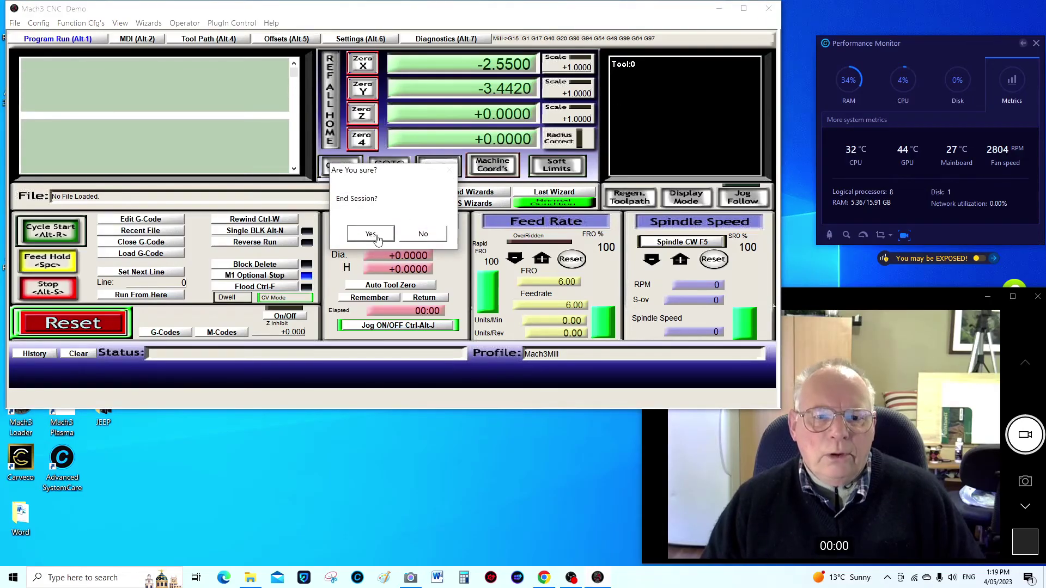
pyautogui.click(371, 235)
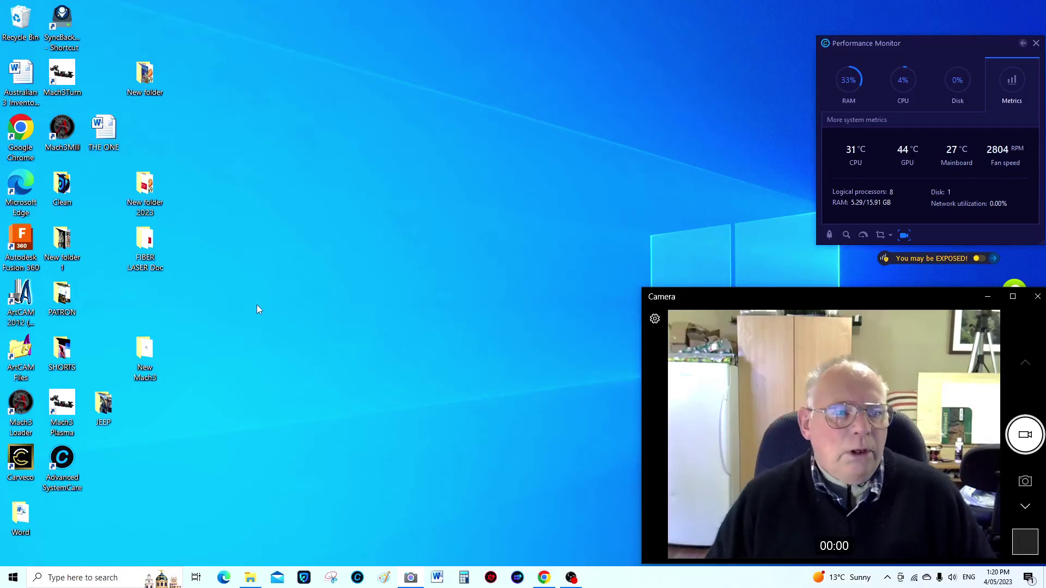
pyautogui.doubleClick(62, 130)
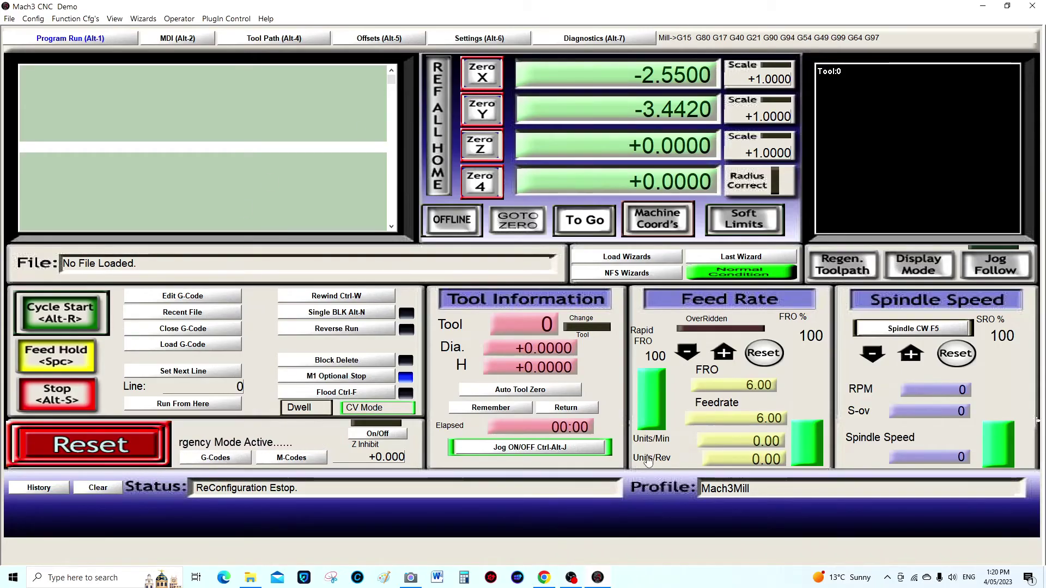
# Step: Reset Mach3's emergency state, then open 7702 zip > mach3 > licence and select Mach1Lic.dat
pyautogui.click(135, 444)
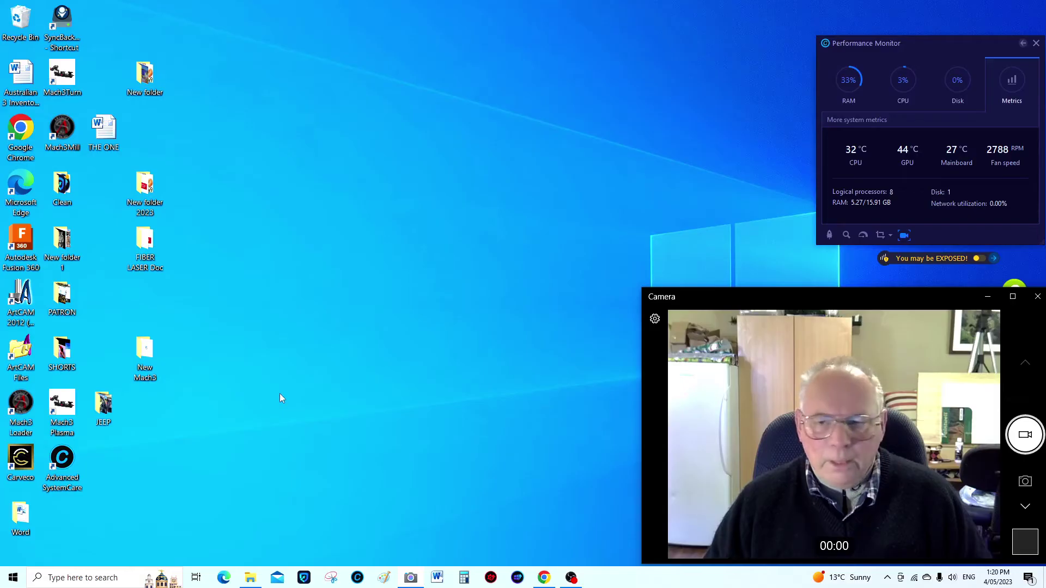
pyautogui.click(250, 578)
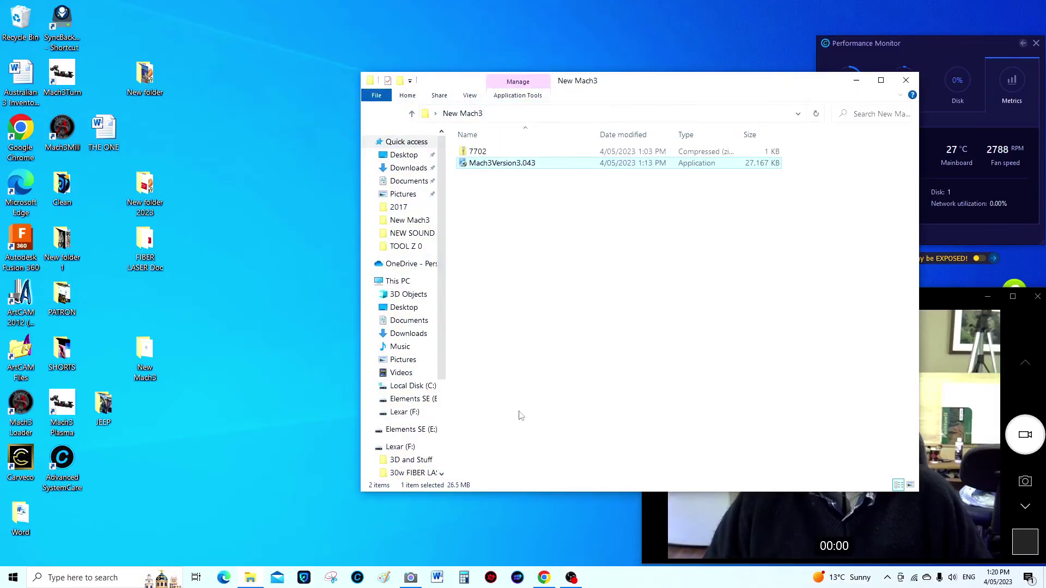
pyautogui.doubleClick(493, 153)
pyautogui.doubleClick(507, 155)
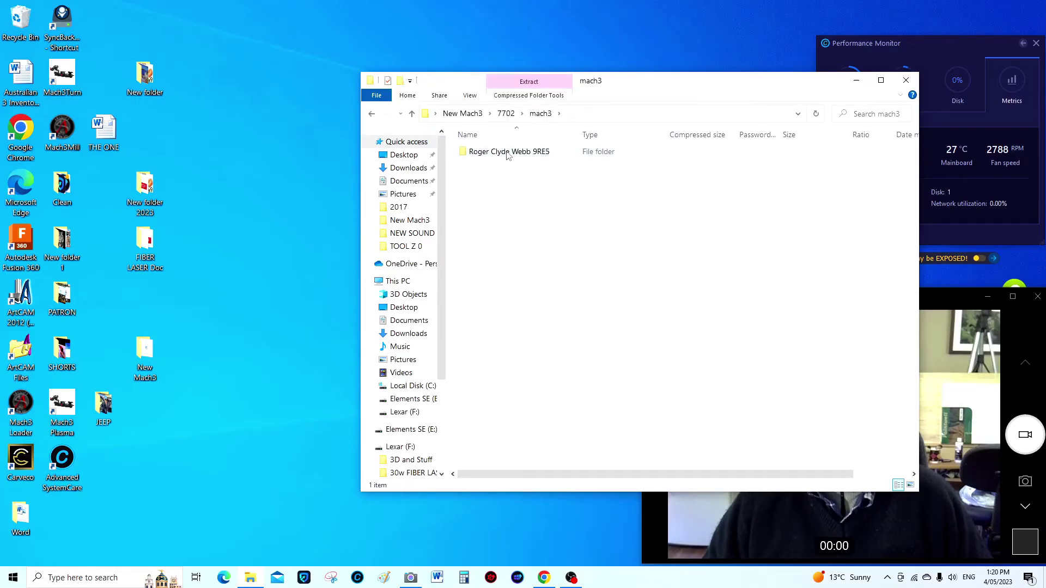
pyautogui.doubleClick(516, 154)
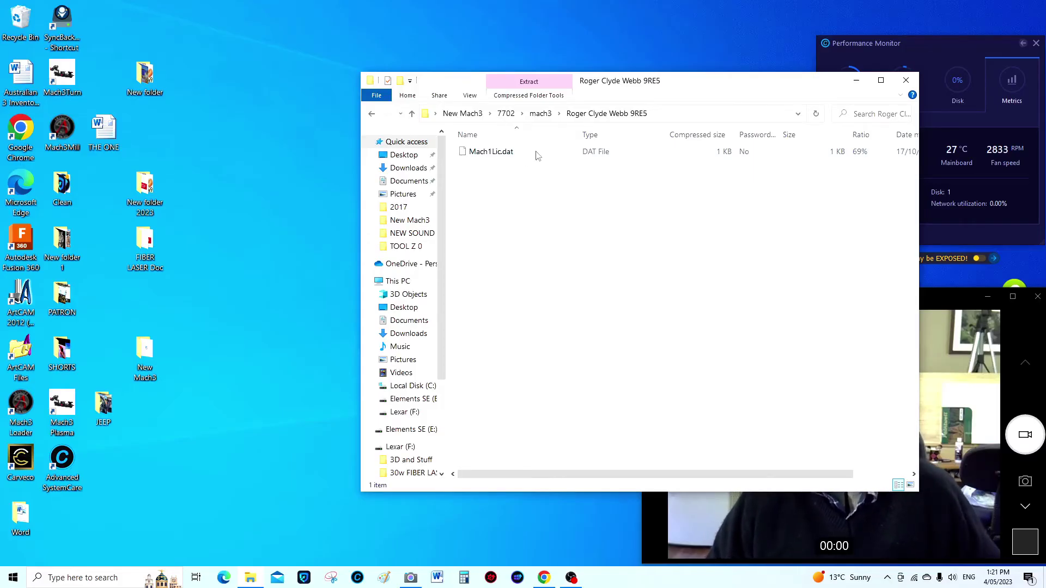
pyautogui.moveTo(717, 88); pyautogui.dragTo(483, 58)
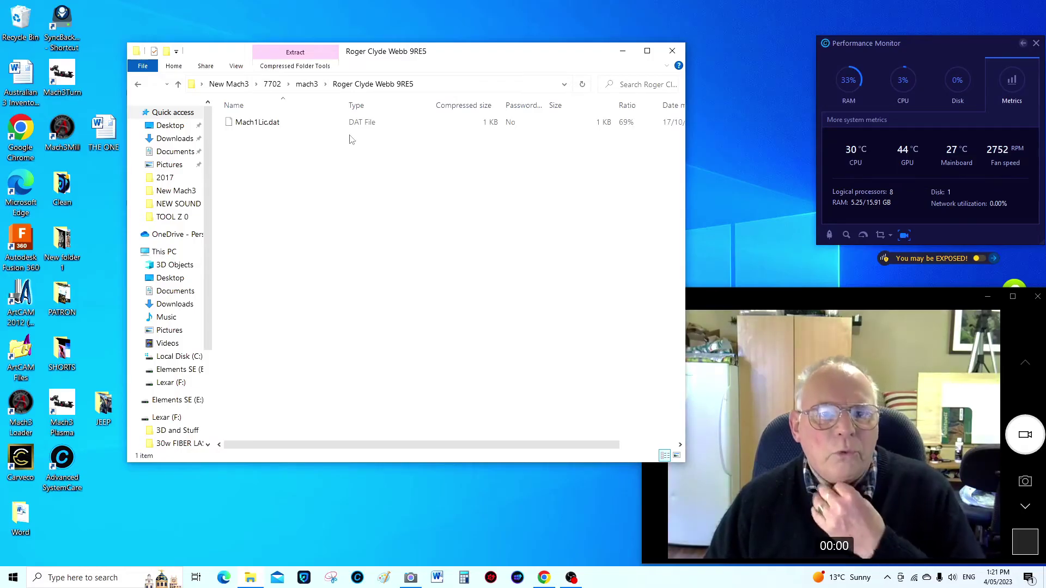
pyautogui.click(313, 125)
# Step: Copy Mach1Lic.dat and paste it into the C:\Mach3 folder
pyautogui.rightClick(315, 126)
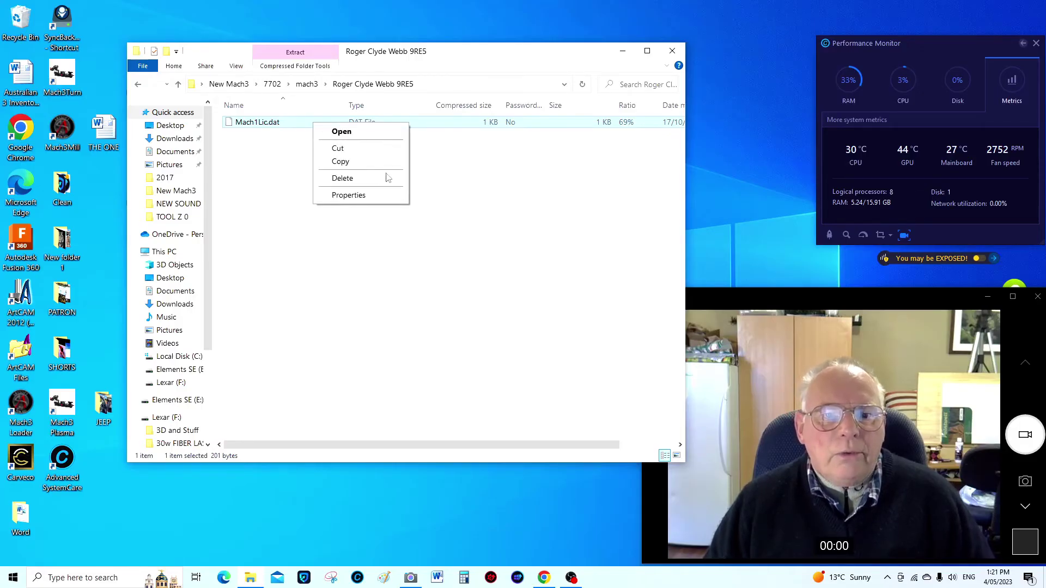
pyautogui.click(341, 162)
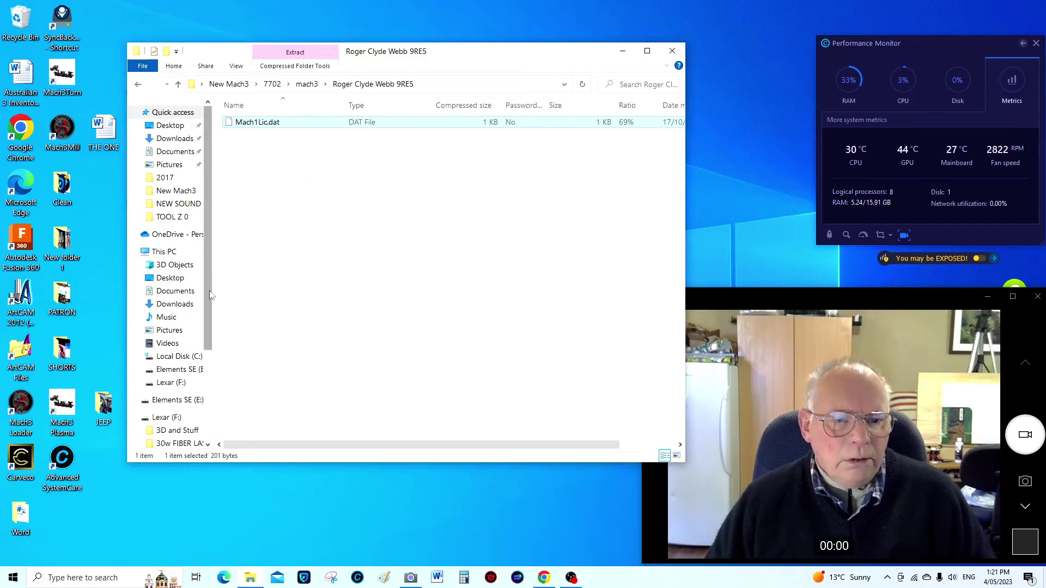
pyautogui.scroll(-4, 212, 295)
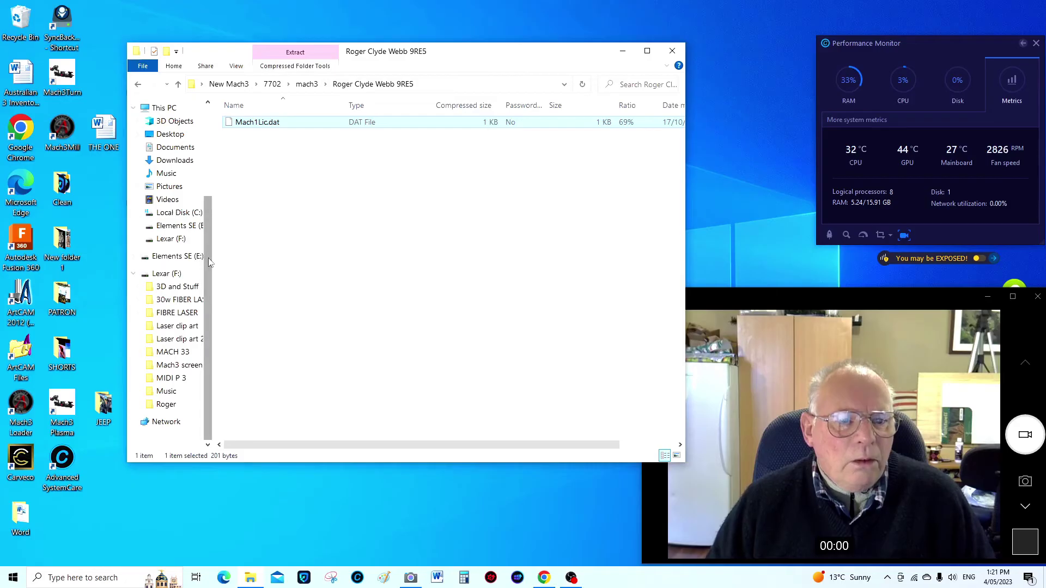
pyautogui.moveTo(210, 262); pyautogui.dragTo(217, 166)
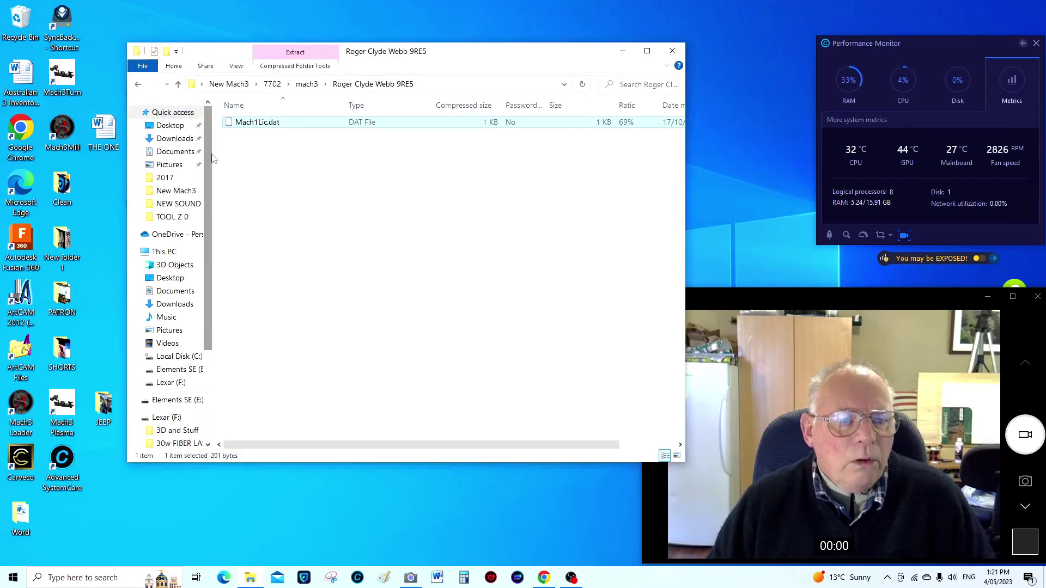
pyautogui.click(164, 251)
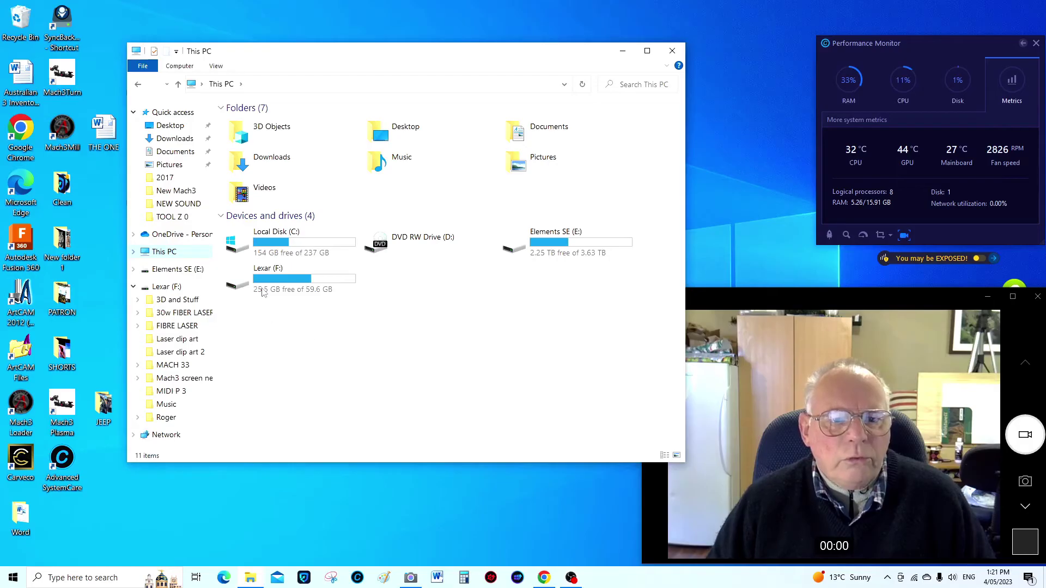
pyautogui.doubleClick(285, 244)
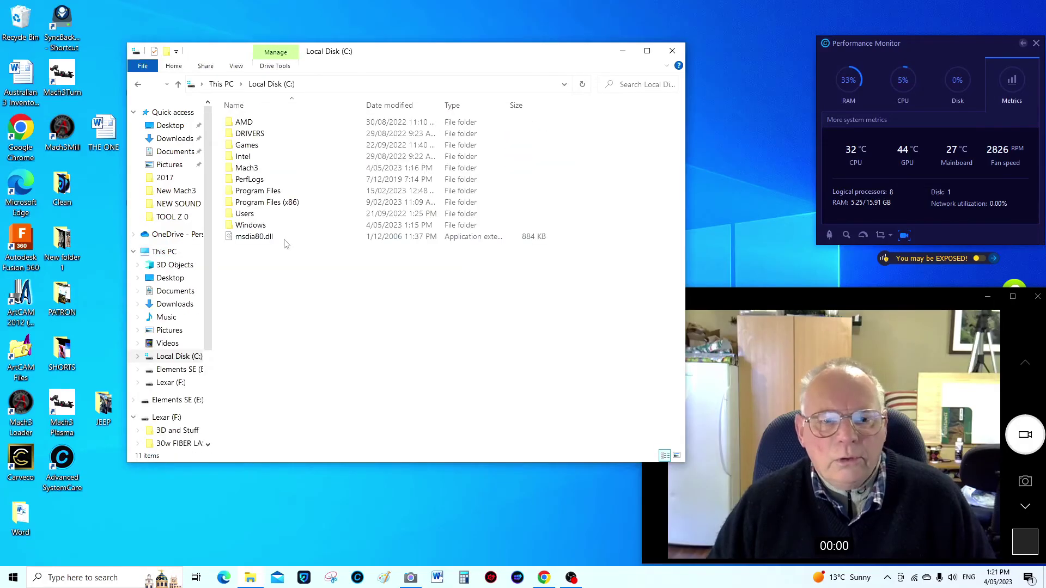
pyautogui.doubleClick(278, 170)
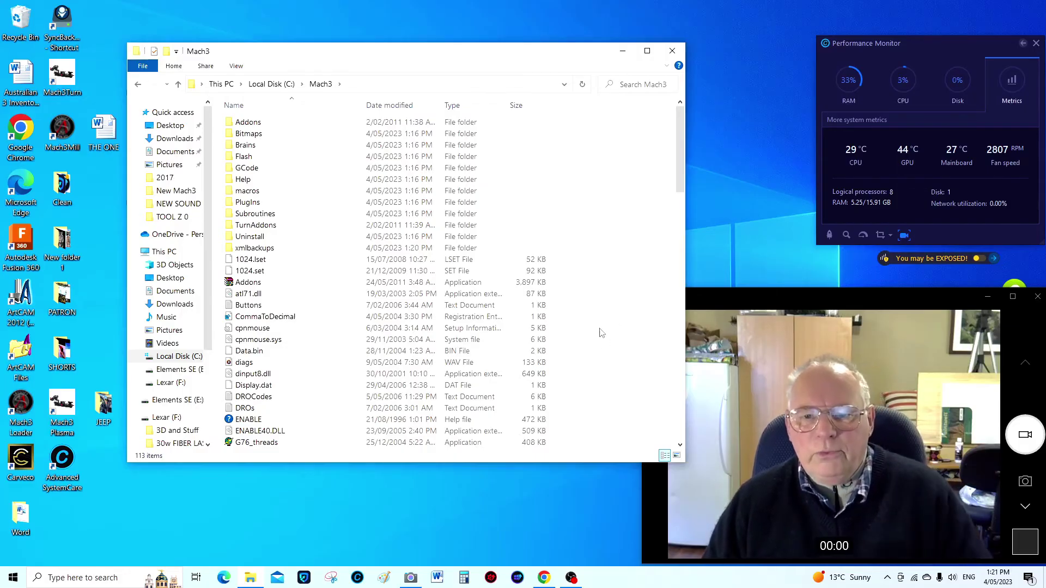
pyautogui.rightClick(598, 331)
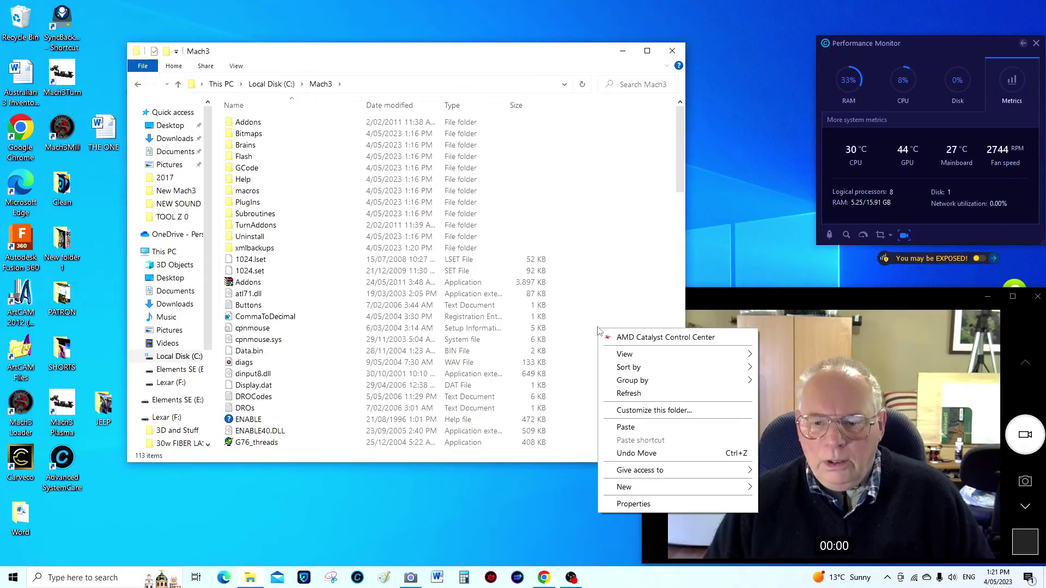
pyautogui.click(625, 427)
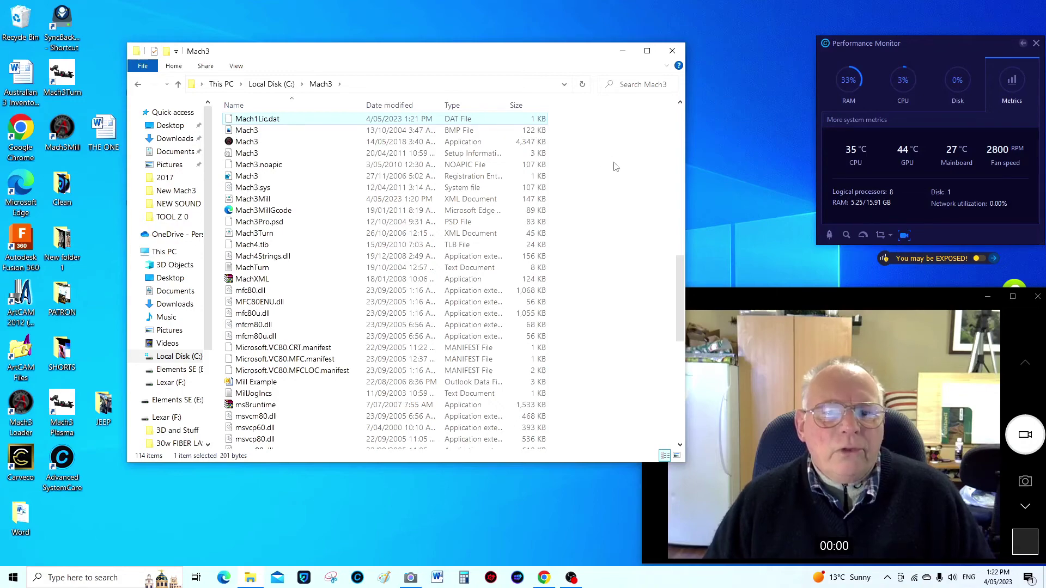
# Step: Paste Mach1Lic.dat into the C:\Mach3\PlugIns subfolder as well
pyautogui.scroll(15, 580, 214)
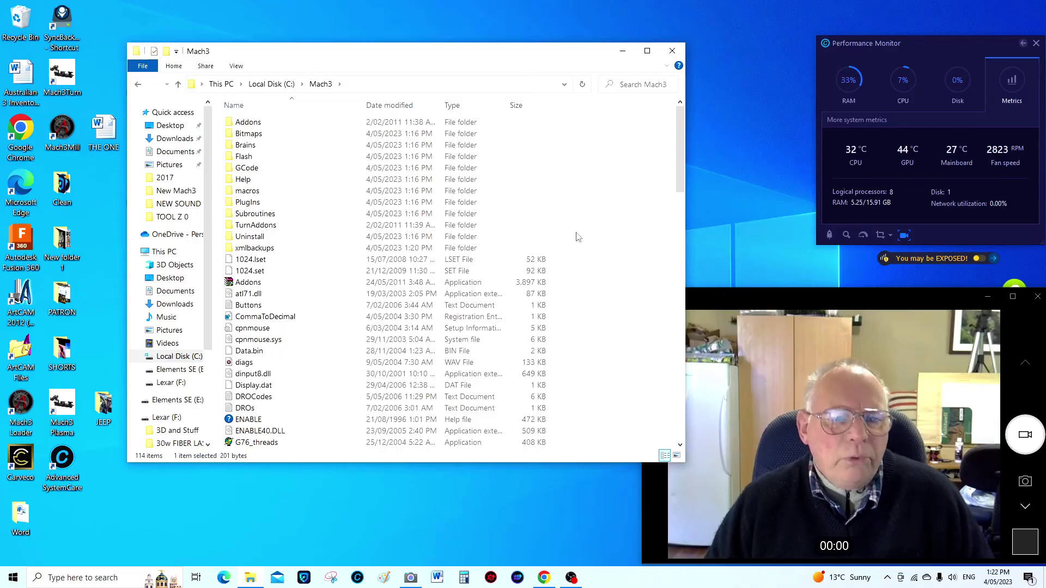
pyautogui.click(276, 204)
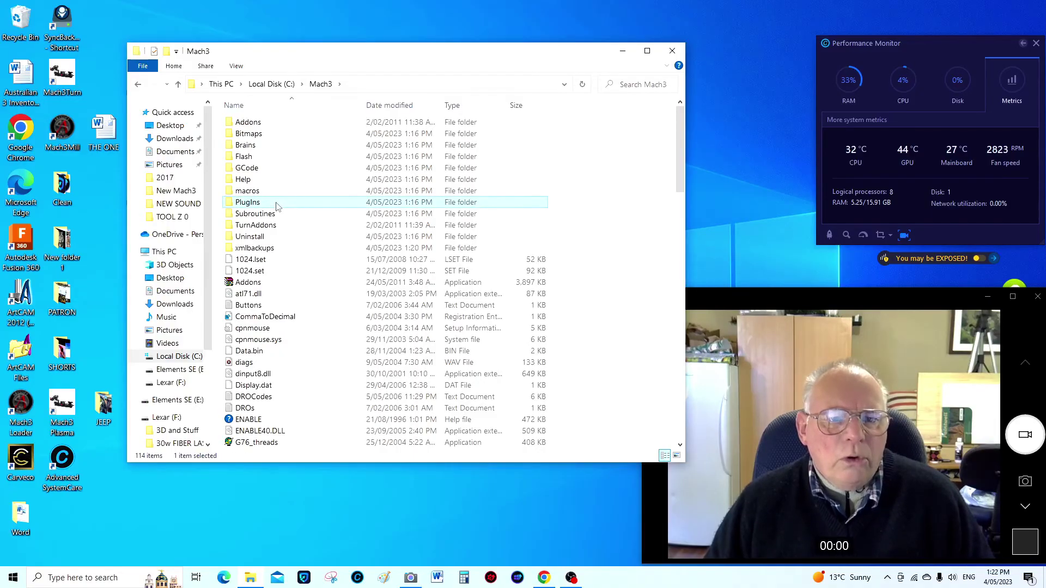
pyautogui.doubleClick(276, 205)
pyautogui.rightClick(239, 211)
pyautogui.moveTo(270, 357)
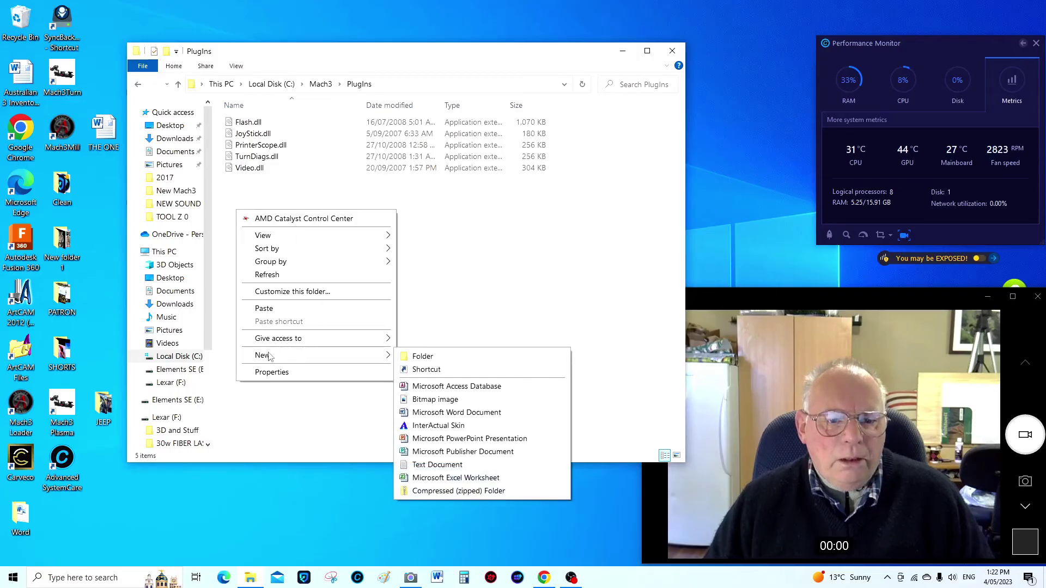
pyautogui.click(269, 309)
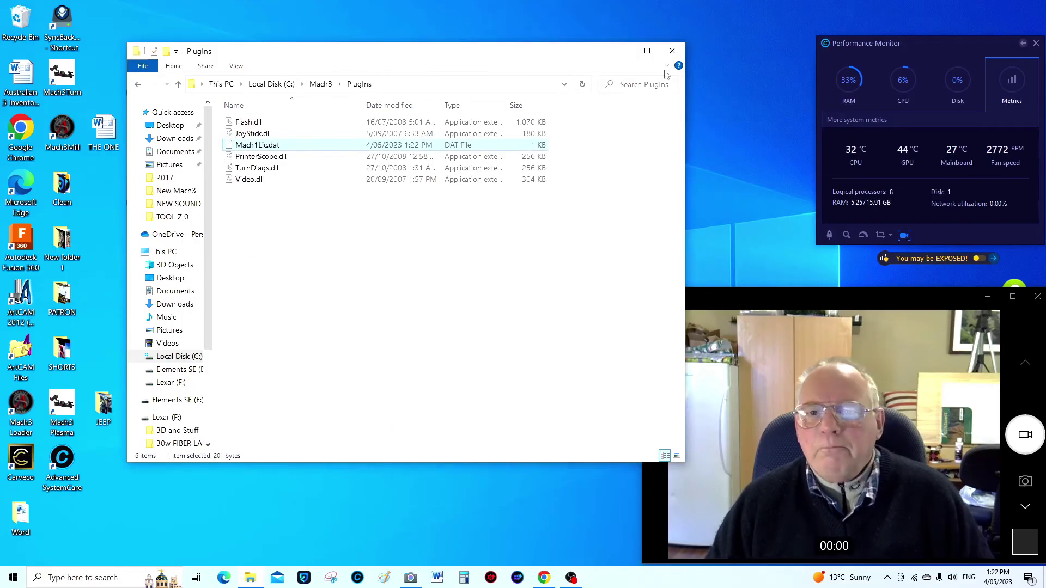
# Step: Close Explorer, relaunch the now-licensed Mach3Mill profile, reset the emergency state, and restore the camera view
pyautogui.click(674, 51)
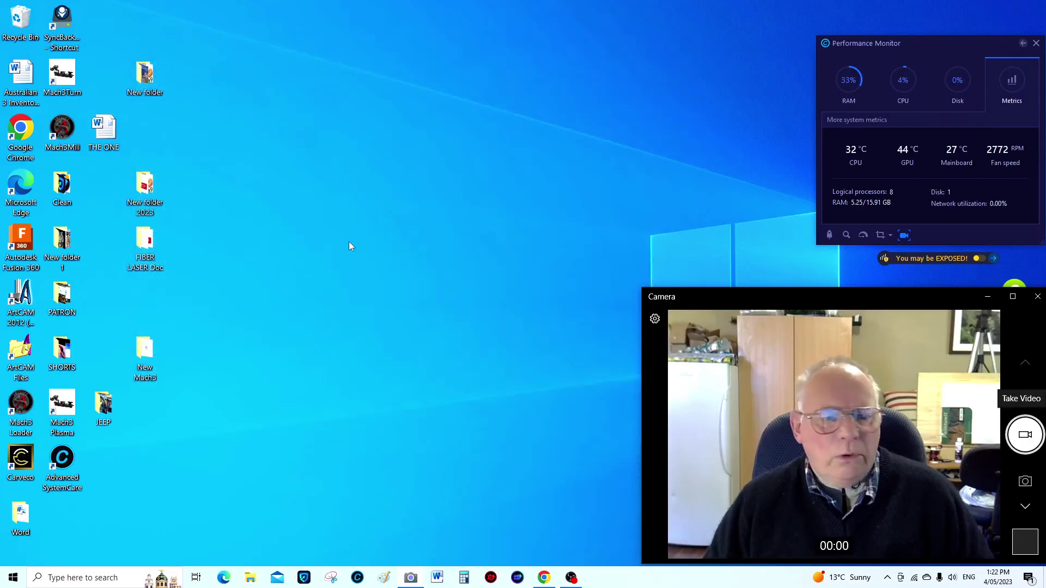
pyautogui.doubleClick(62, 130)
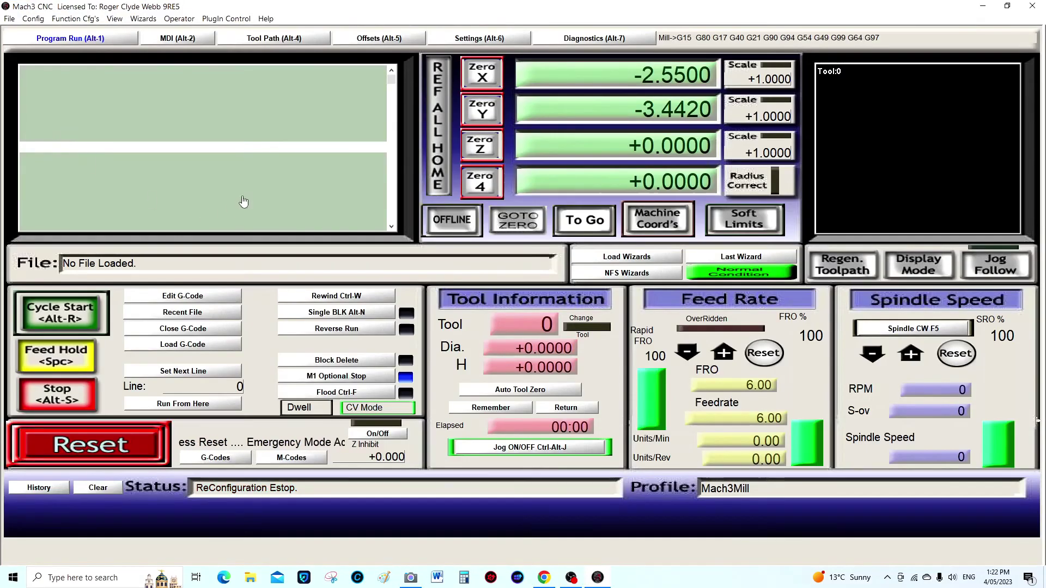
pyautogui.click(114, 454)
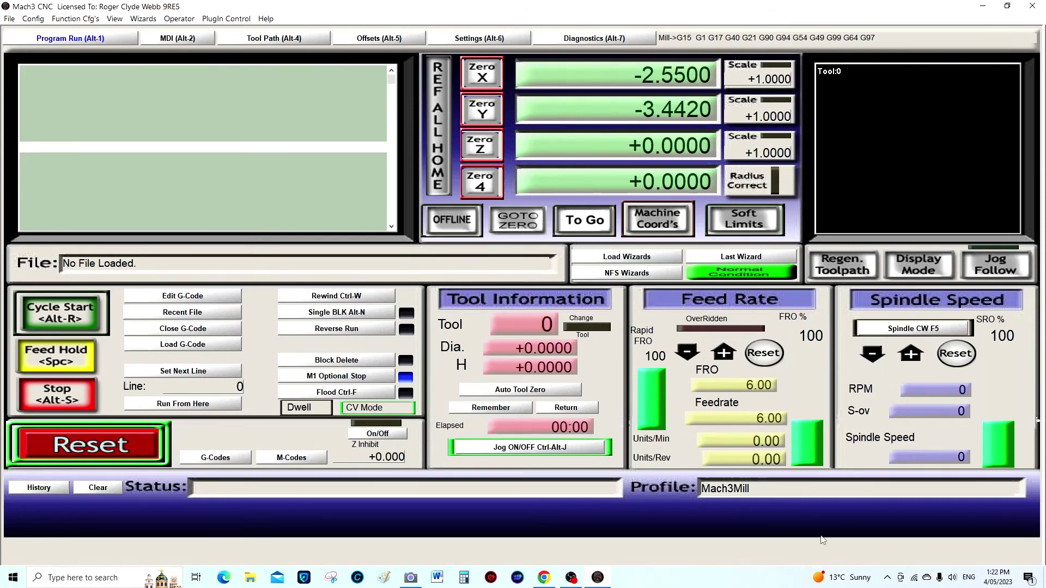
pyautogui.moveTo(599, 579)
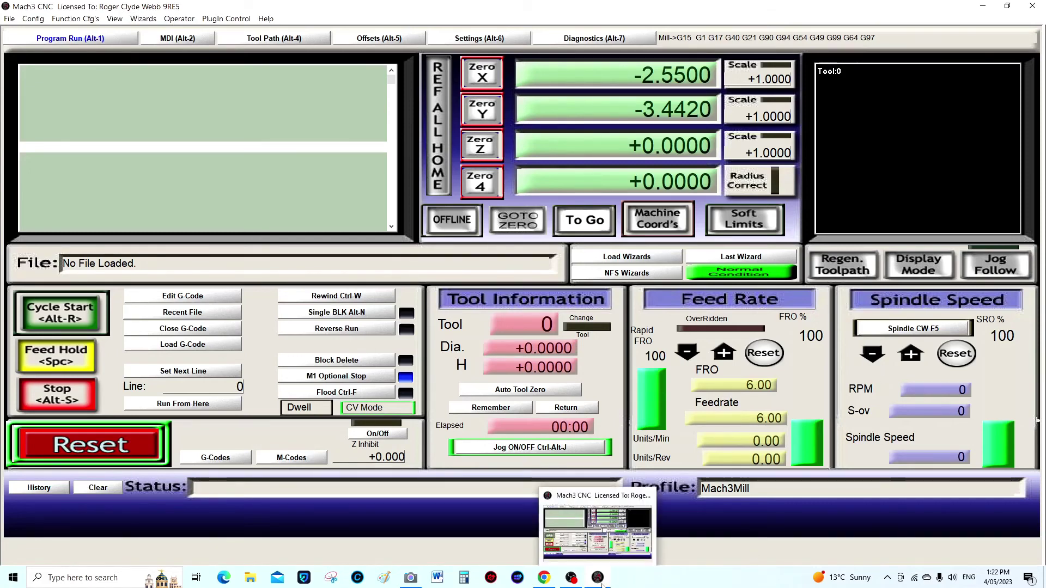
pyautogui.click(411, 578)
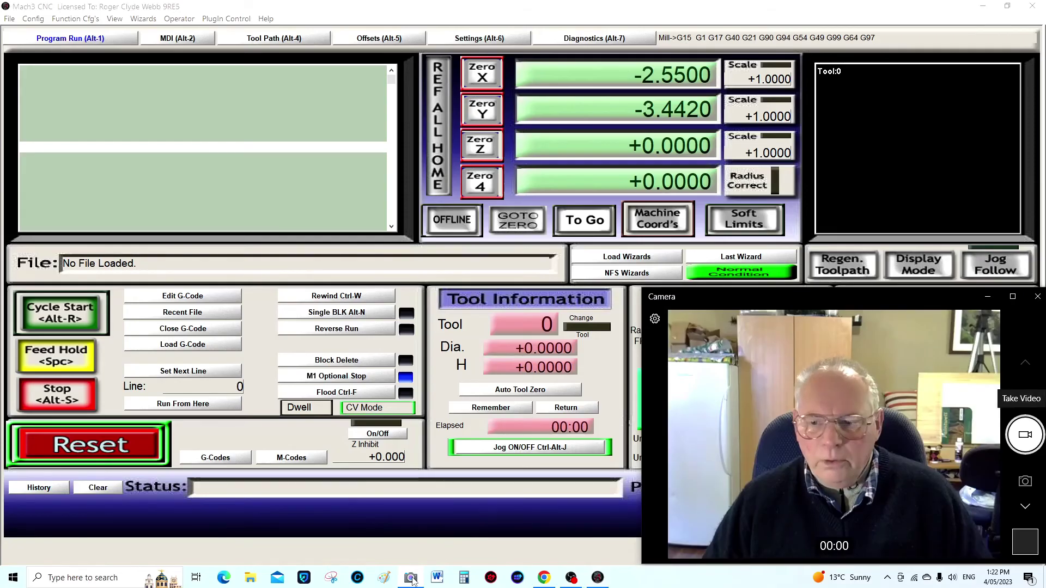